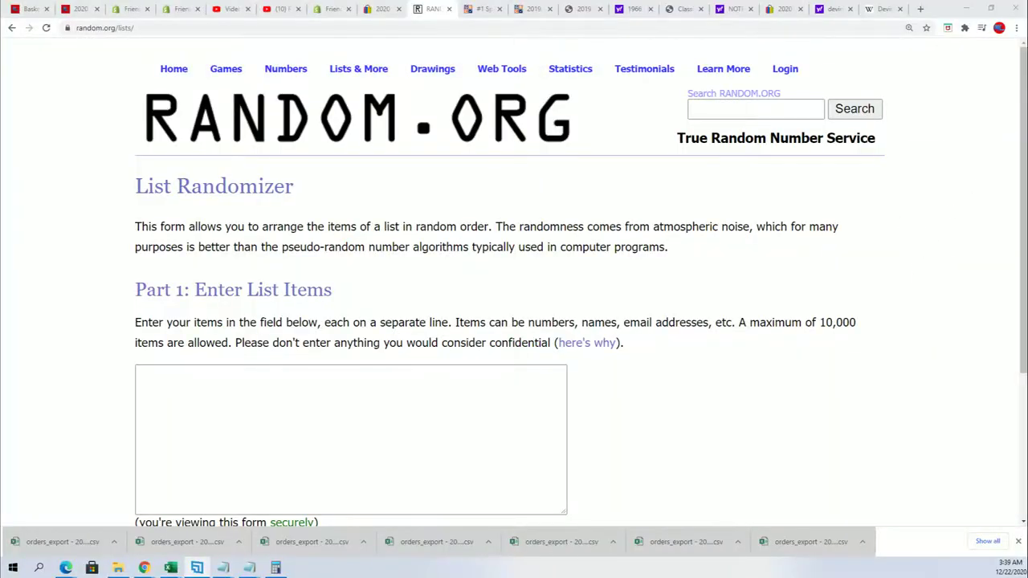
Copy the 15 spot-filler owner names from Notepad and place the caret in the randomizer's list box
left_click(223, 568)
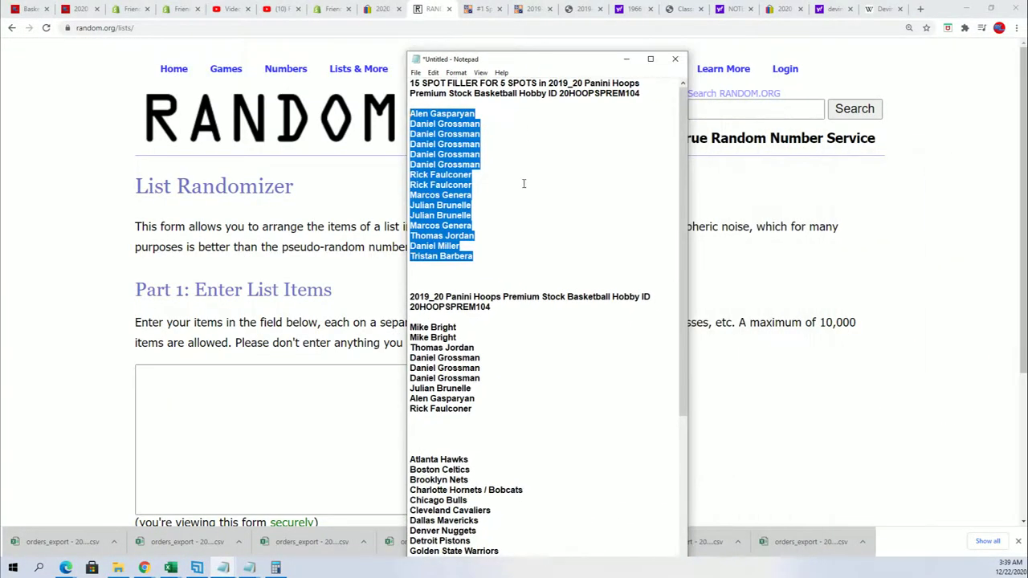
left_click_drag(507, 82, 410, 84)
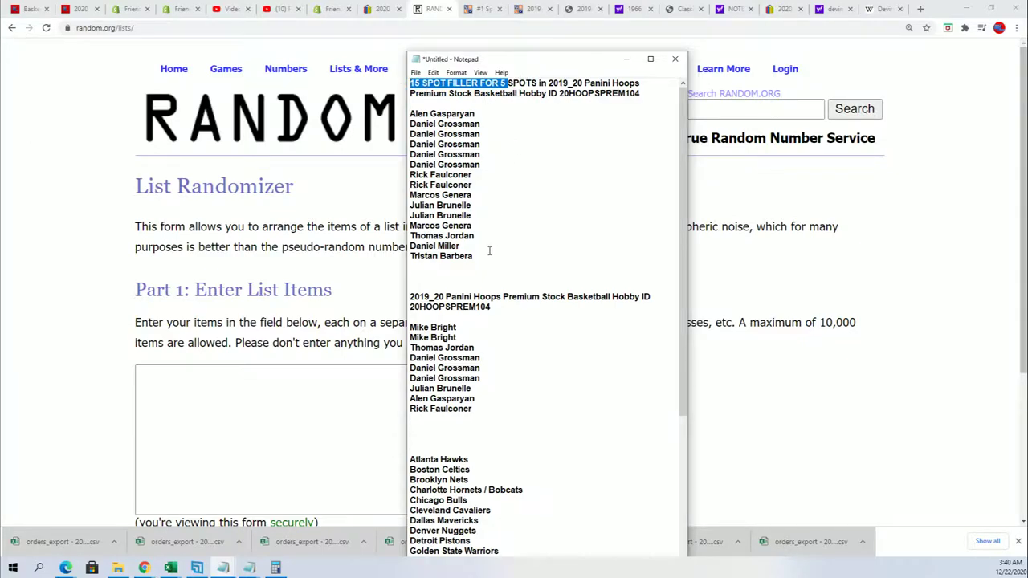
left_click_drag(474, 256, 404, 117)
right_click(455, 161)
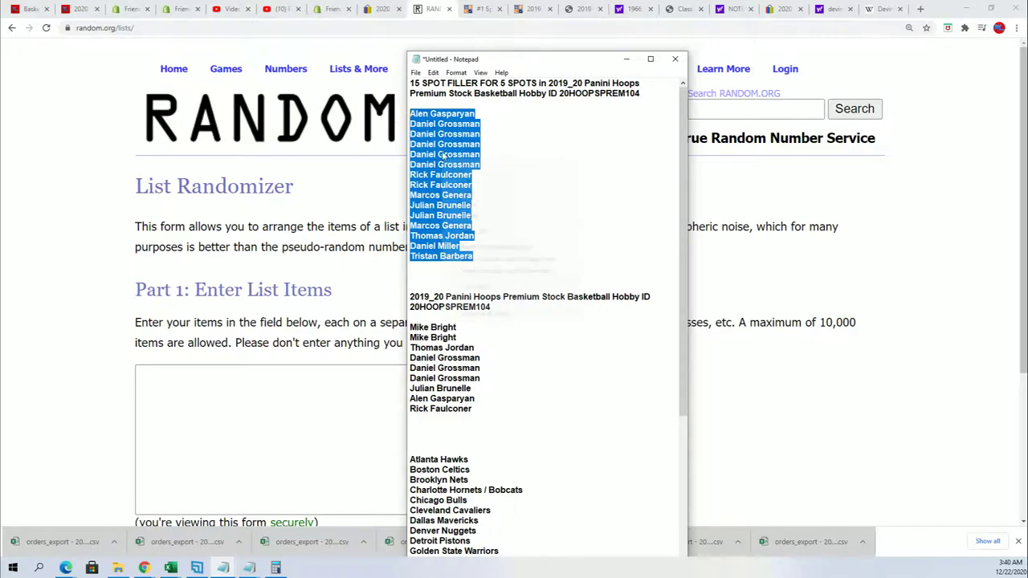
left_click(469, 193)
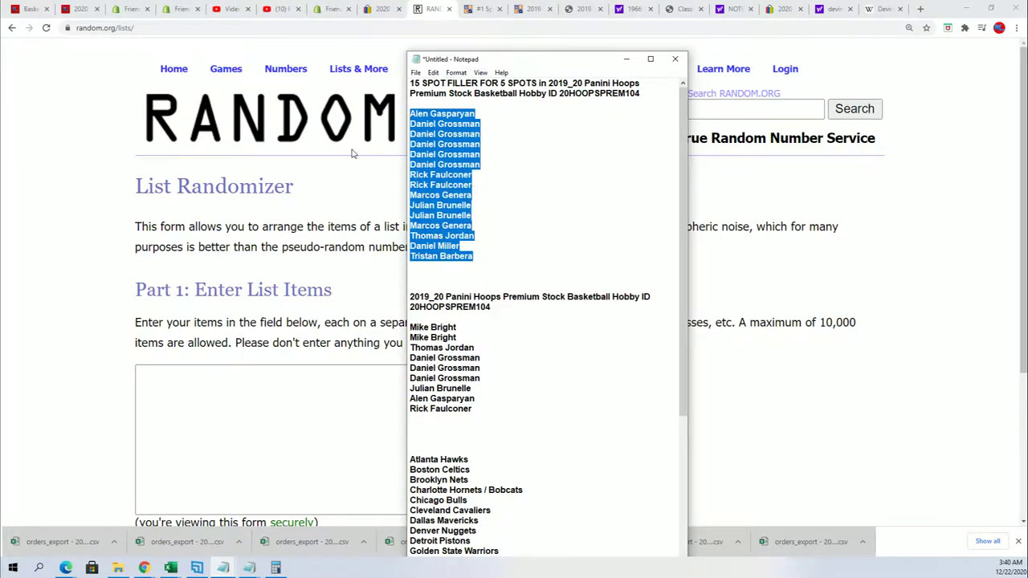
left_click(159, 391)
Paste the 15 owner names into the List Randomizer and randomize them
right_click(147, 370)
left_click(167, 442)
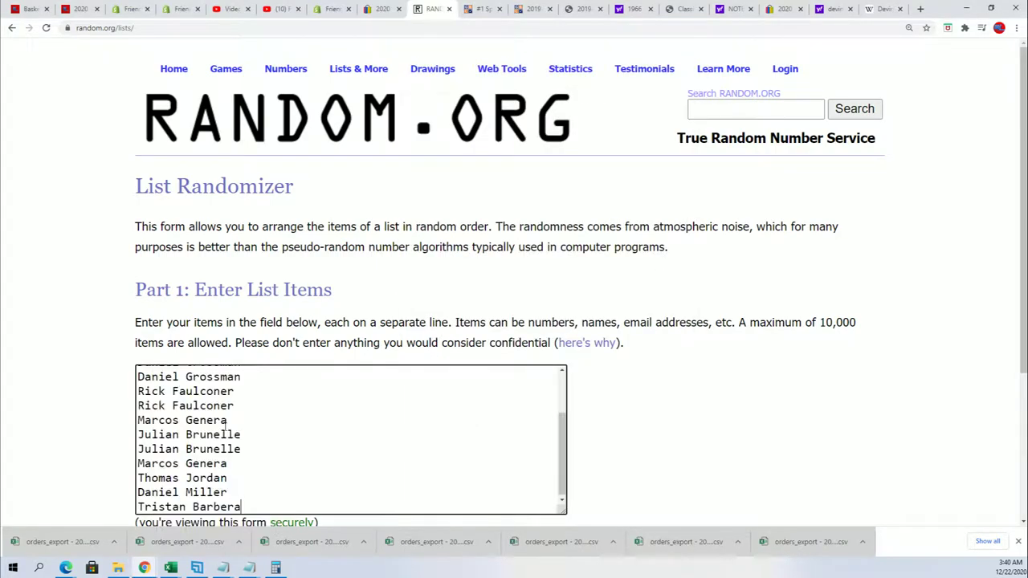
scroll(695, 433, "down", 3)
left_click(169, 416)
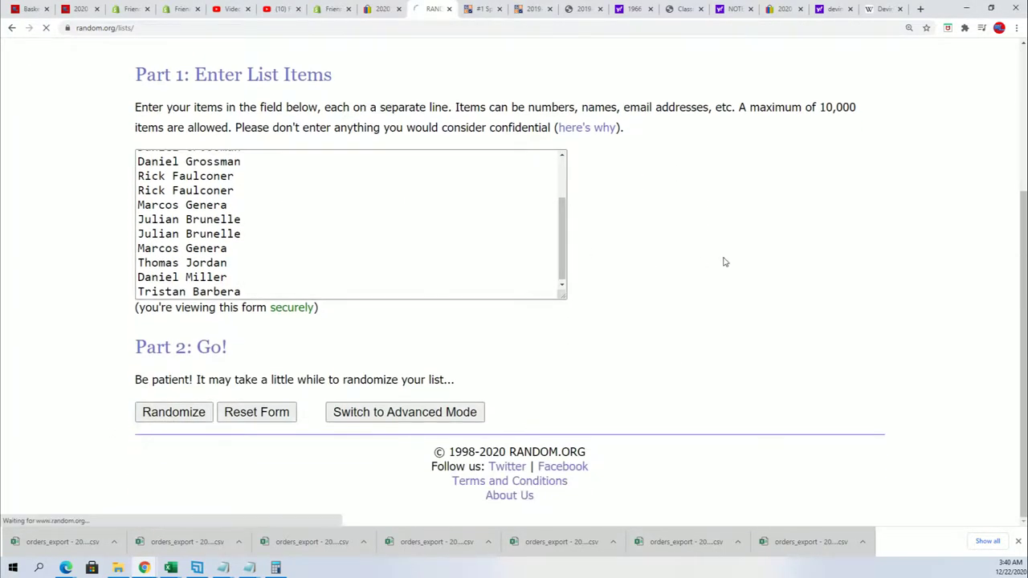
Reshuffle the owner list five more times with Again!
scroll(363, 361, "down", 2)
left_click(160, 412)
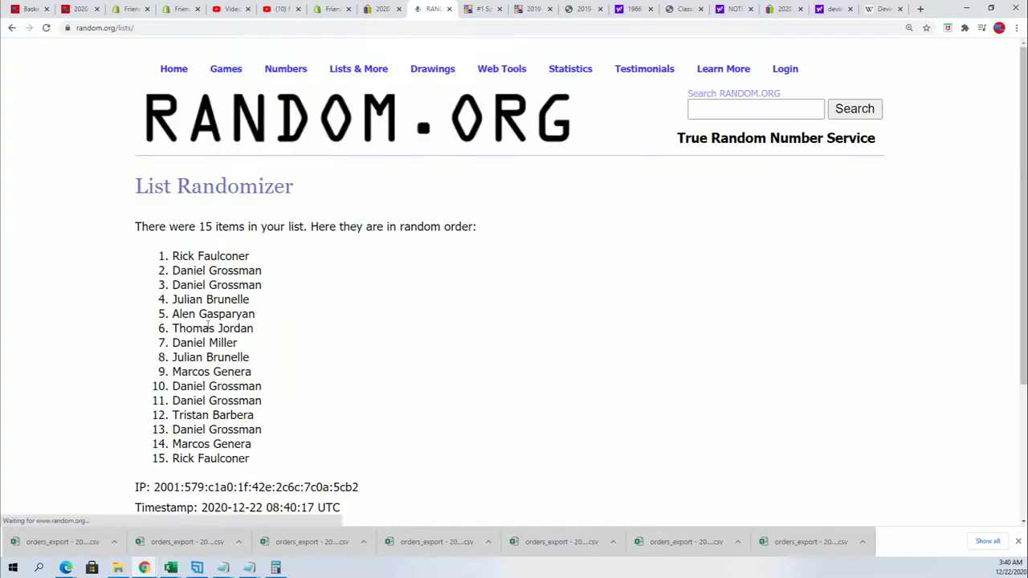
scroll(155, 410, "down", 3)
left_click(154, 410)
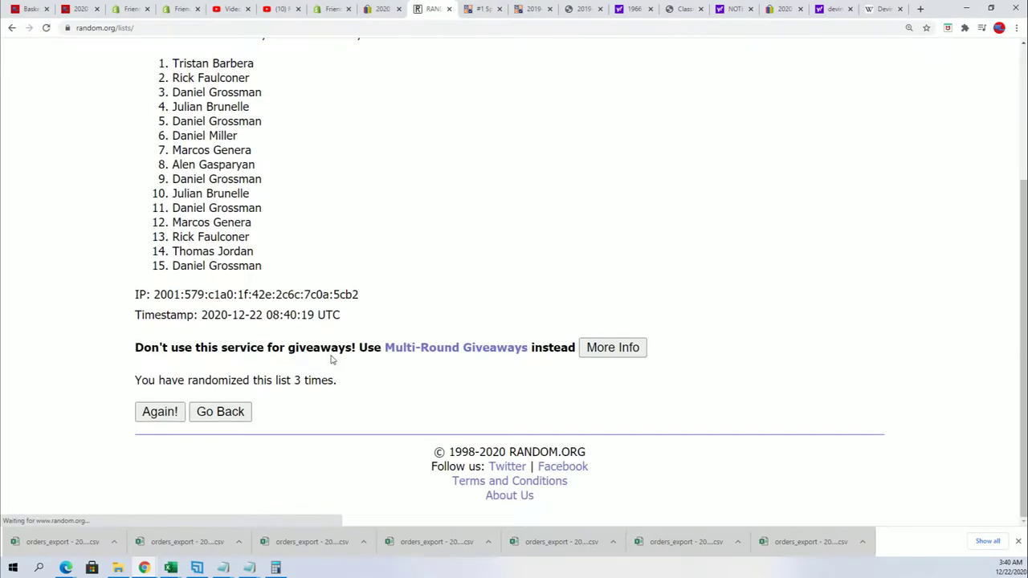
scroll(401, 313, "down", 3)
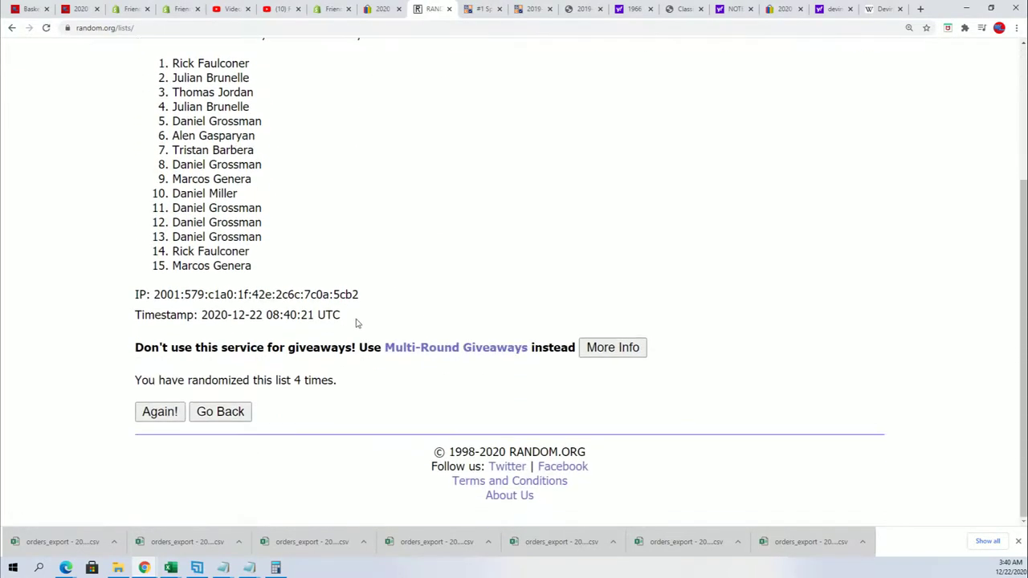
left_click(153, 412)
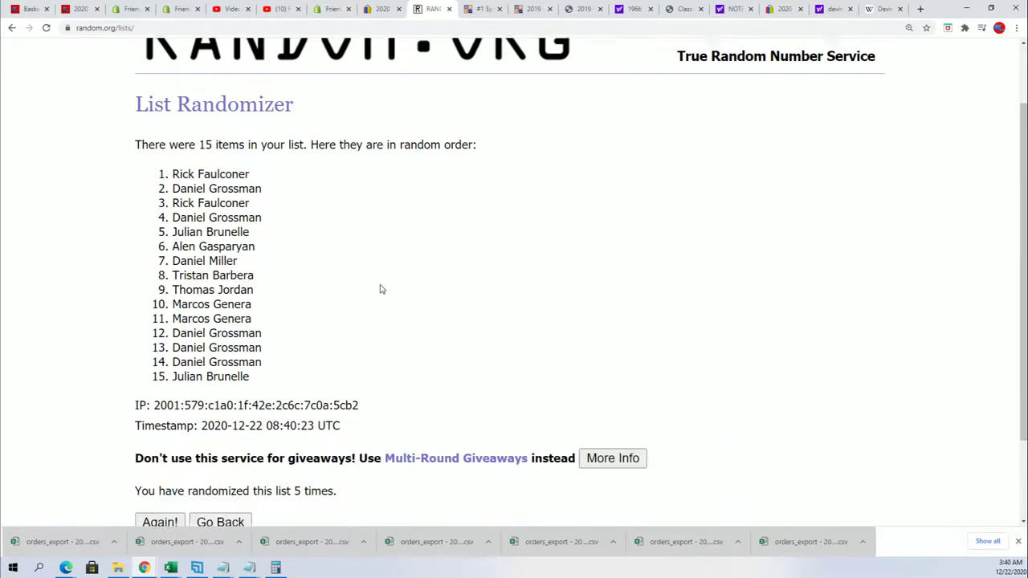
scroll(69, 383, "down", 3)
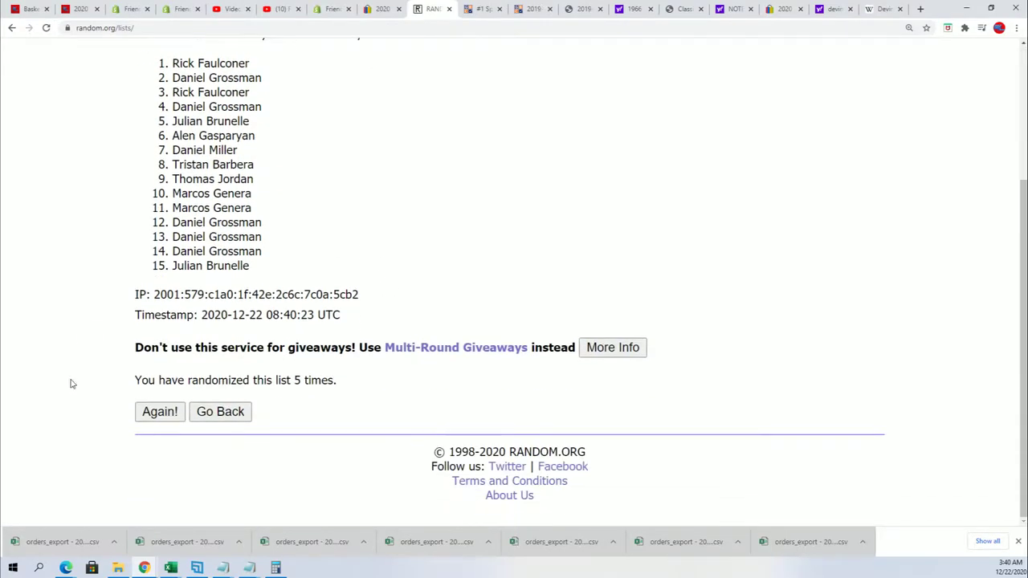
left_click(159, 412)
scroll(342, 400, "down", 3)
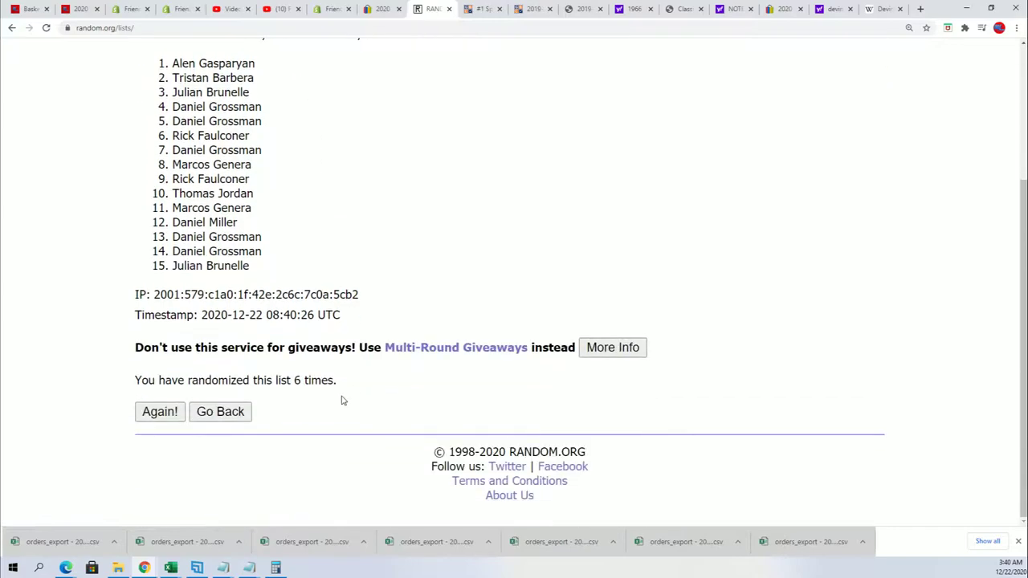
left_click(150, 413)
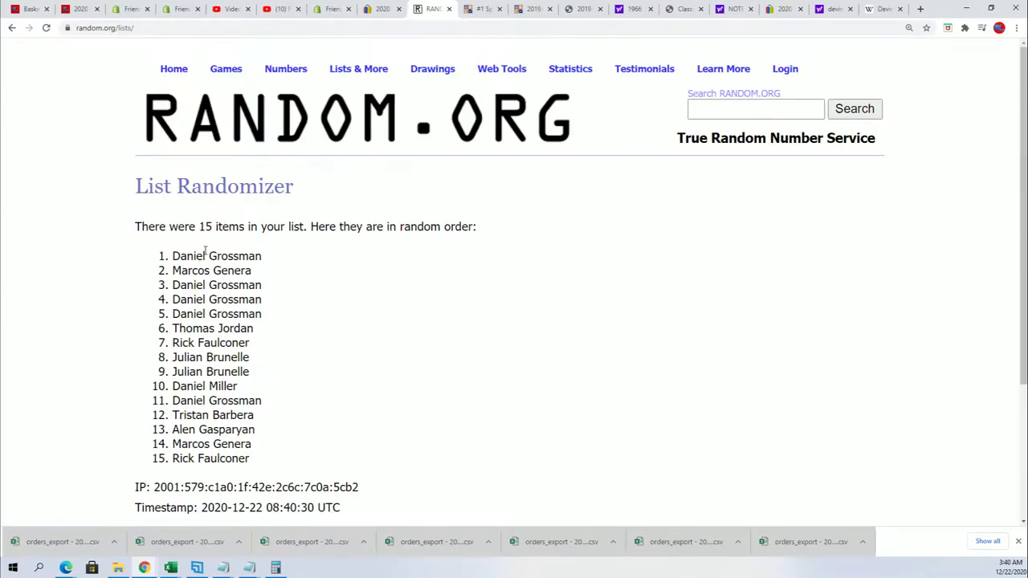
Copy the first five shuffled names and bring Notepad back to the front
mouse_move(286, 311)
left_mouse_down()
mouse_move(173, 296)
mouse_move(171, 261)
left_mouse_up()
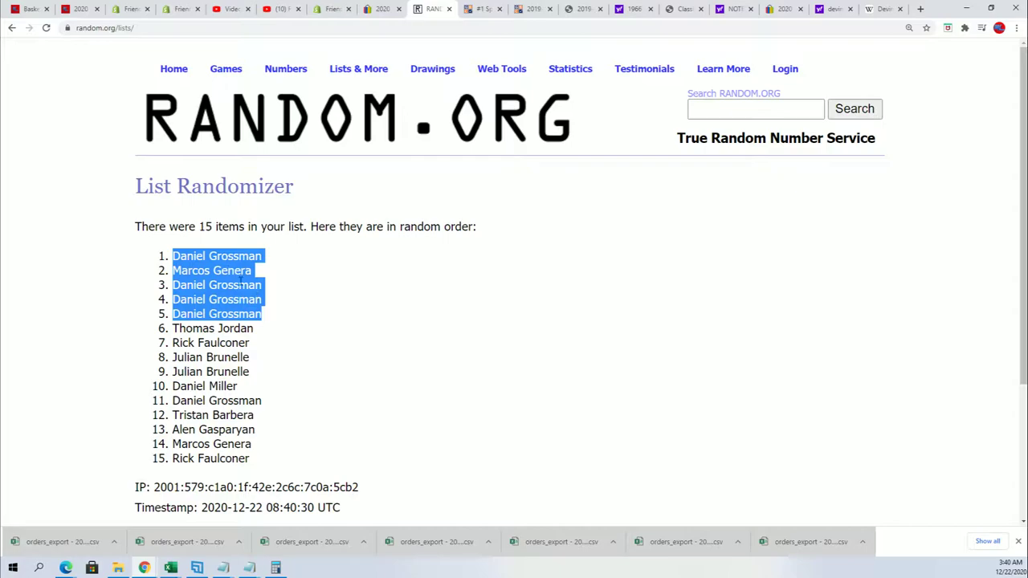
right_click(241, 281)
left_click(260, 294)
key("alt+Tab")
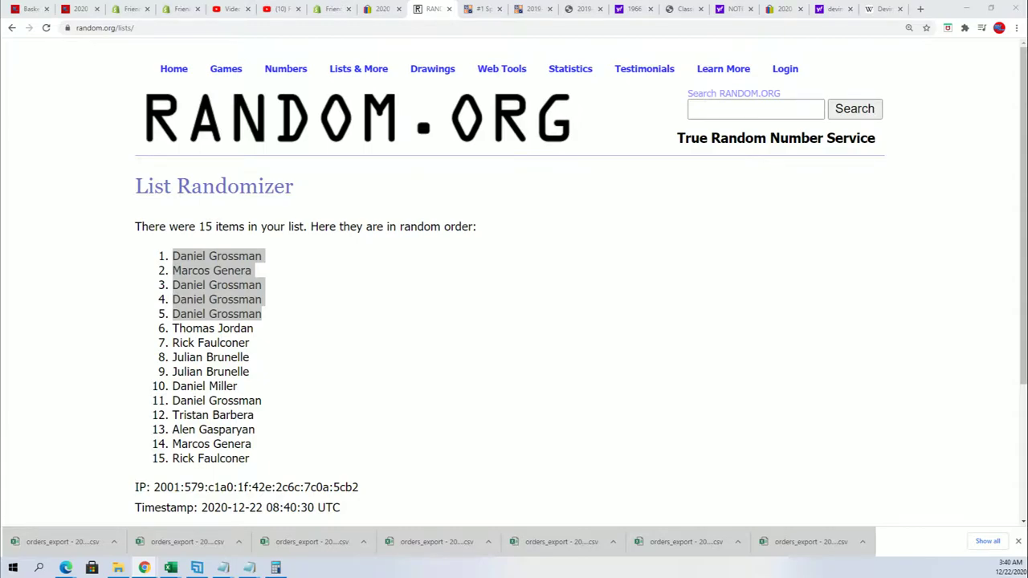
key("alt+Tab")
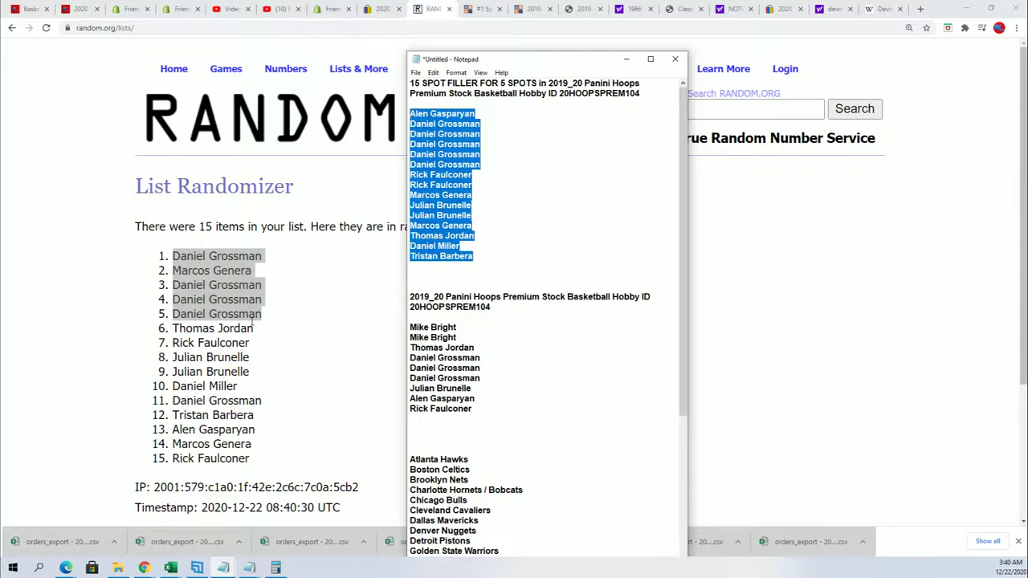
Paste the five shuffled names on a new line below the second owner list
left_click(481, 408)
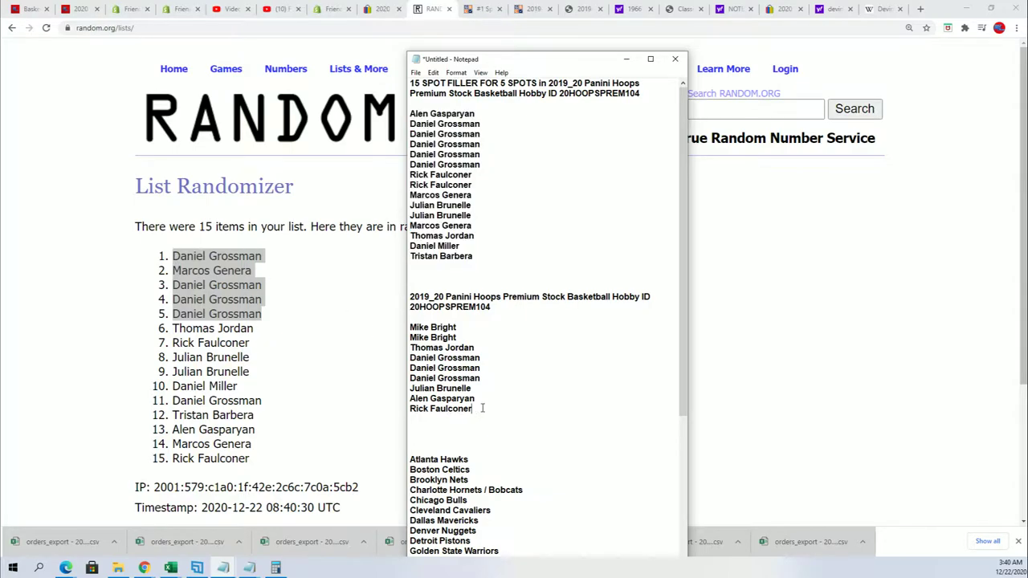
key("Return")
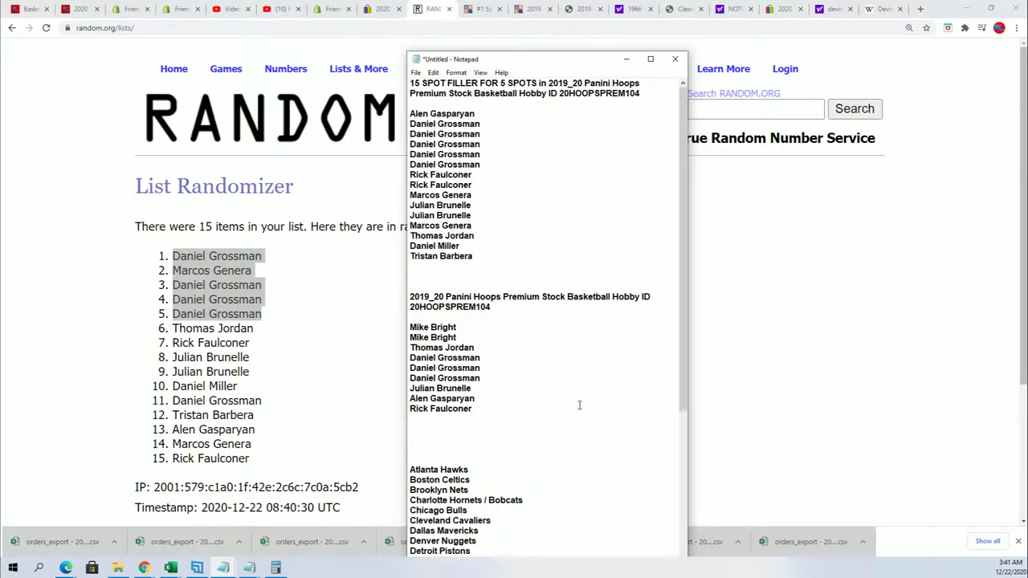
key("ctrl+v")
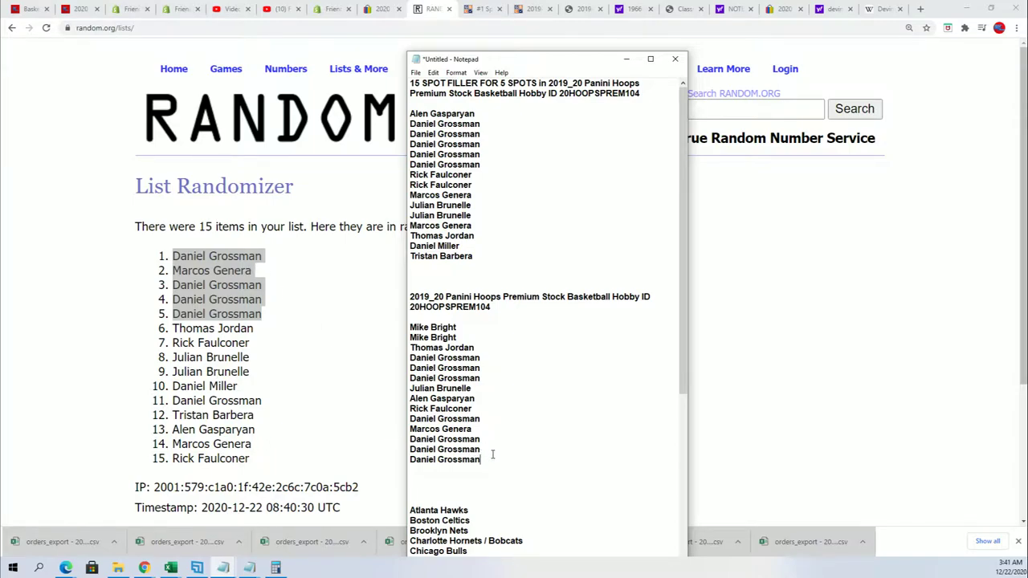
Copy the second owner list and paste a duplicate copy below it
mouse_move(493, 455)
left_mouse_down()
mouse_move(438, 437)
mouse_move(402, 323)
left_mouse_up()
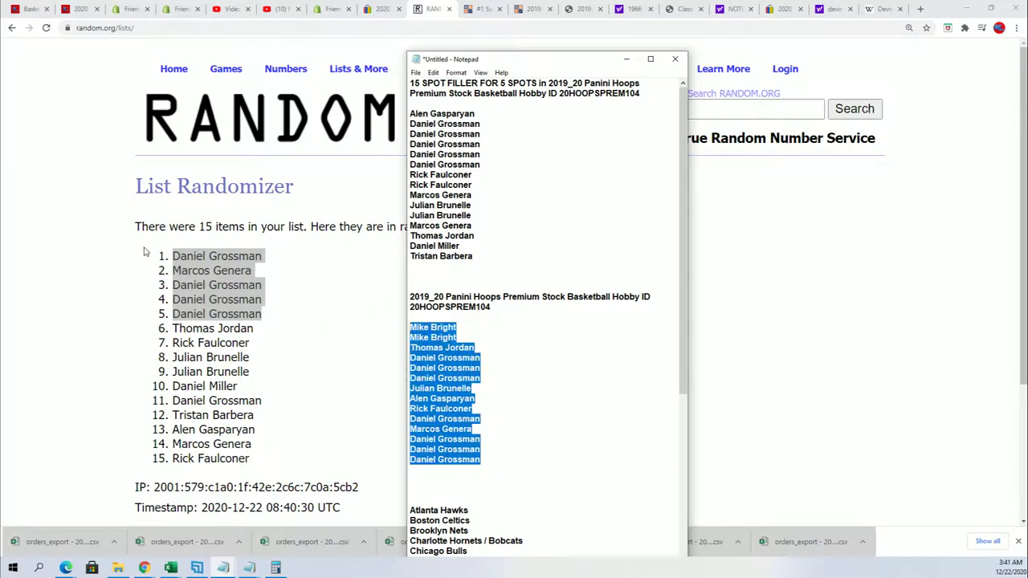
scroll(256, 480, "down", 2)
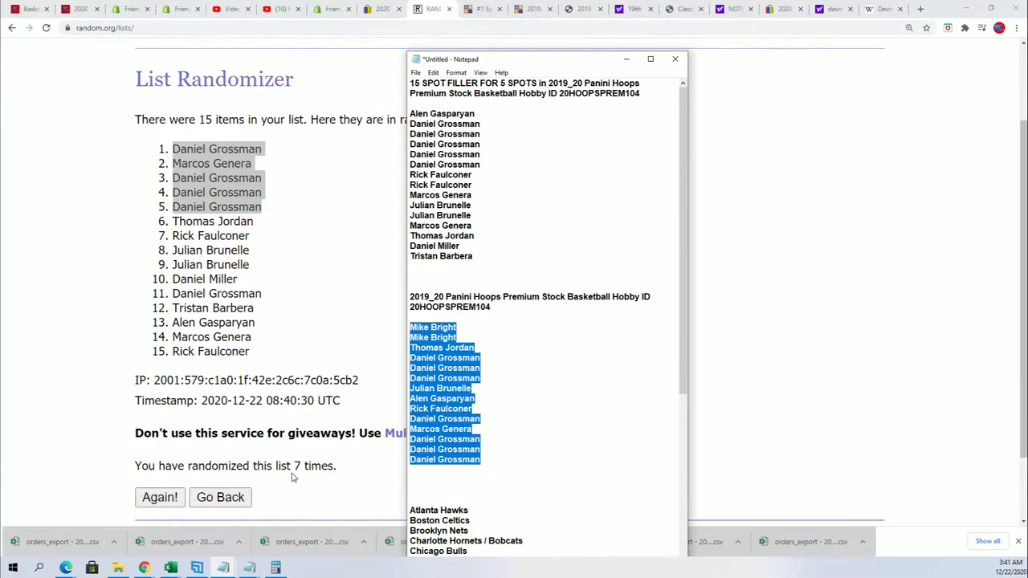
scroll(191, 202, "up", 1)
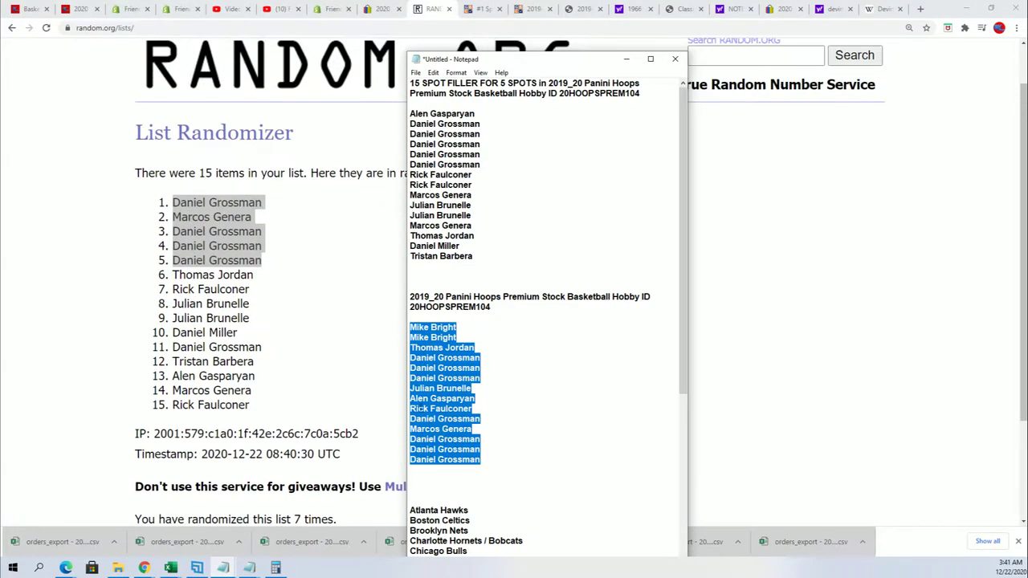
left_click(530, 426)
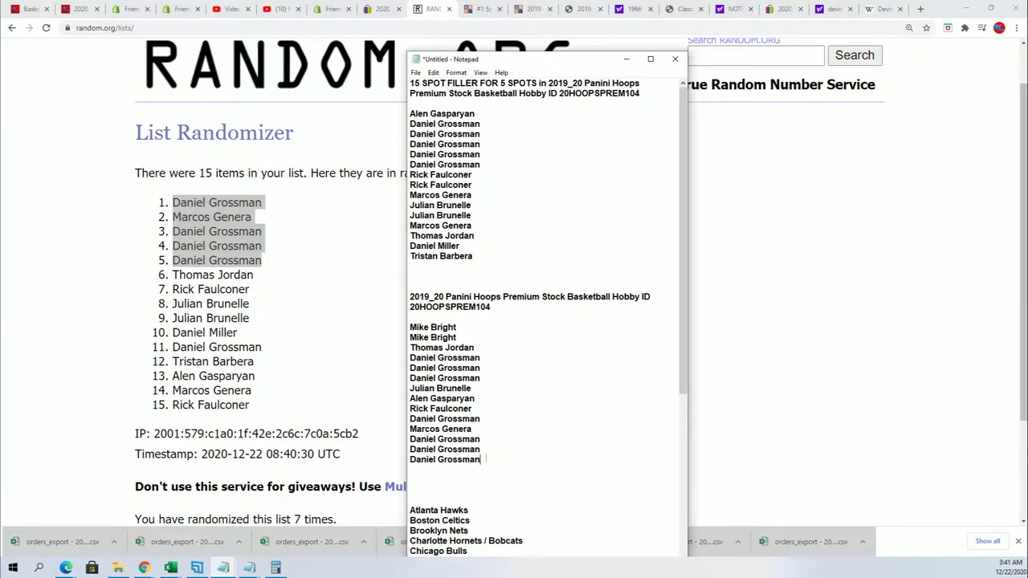
mouse_move(485, 459)
left_mouse_down()
mouse_move(456, 337)
mouse_move(409, 327)
mouse_move(466, 455)
mouse_move(501, 460)
left_mouse_up()
left_click(475, 327)
right_click(432, 418)
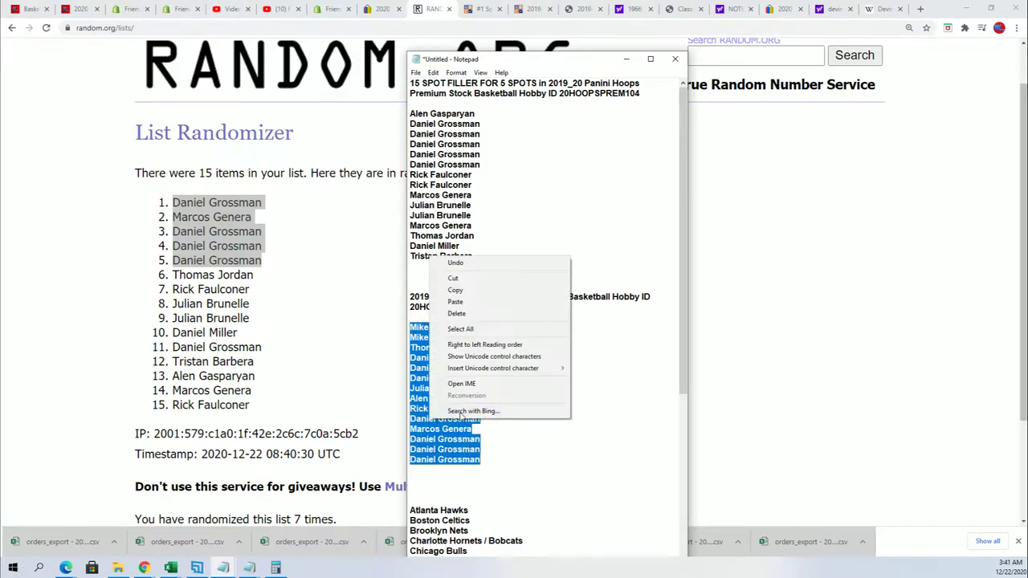
left_click(459, 289)
left_click(416, 477)
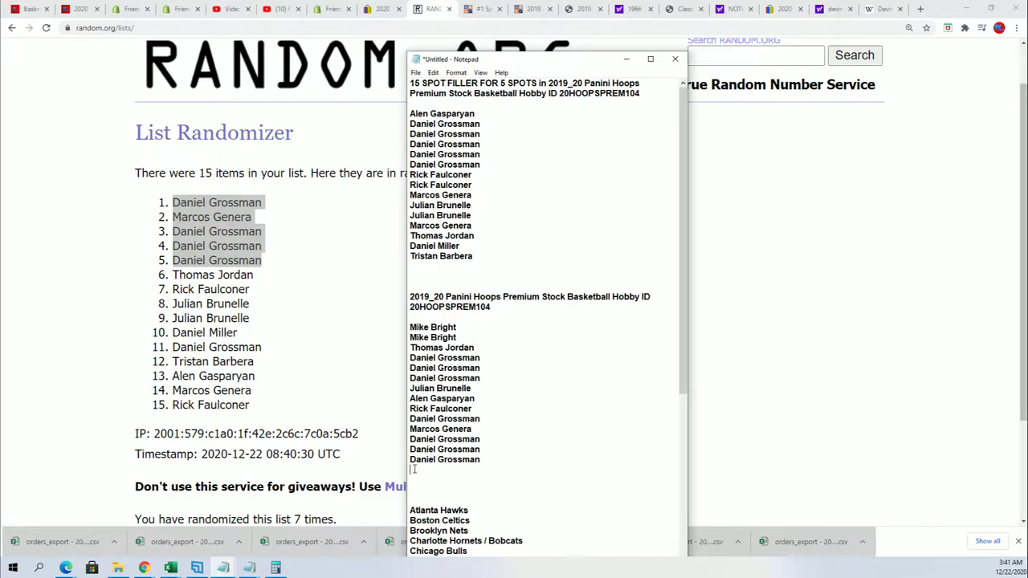
right_click(416, 477)
left_click(449, 354)
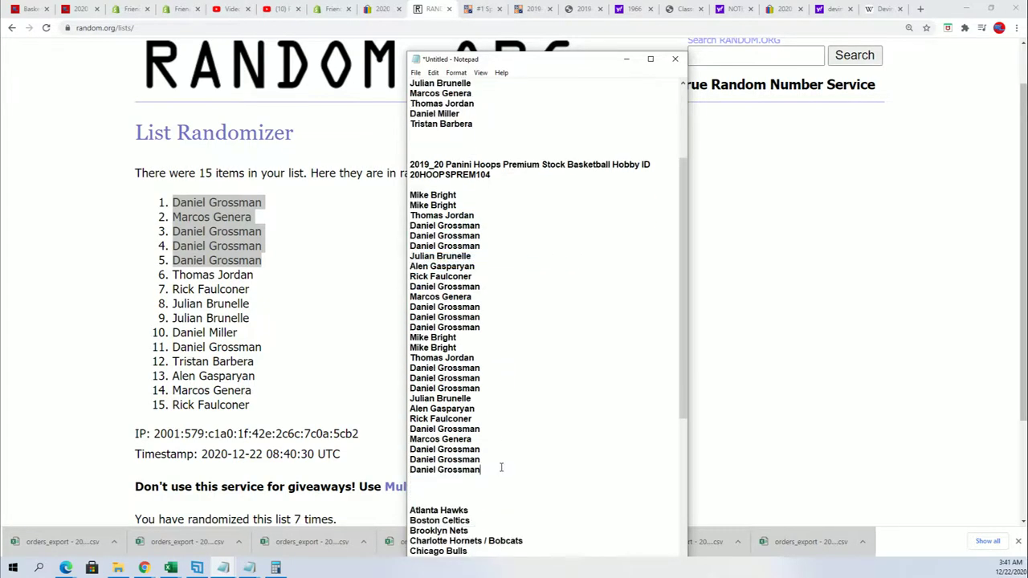
Cut the original header and 15 names, then copy the doubled owner list
scroll(522, 338, "up", 4)
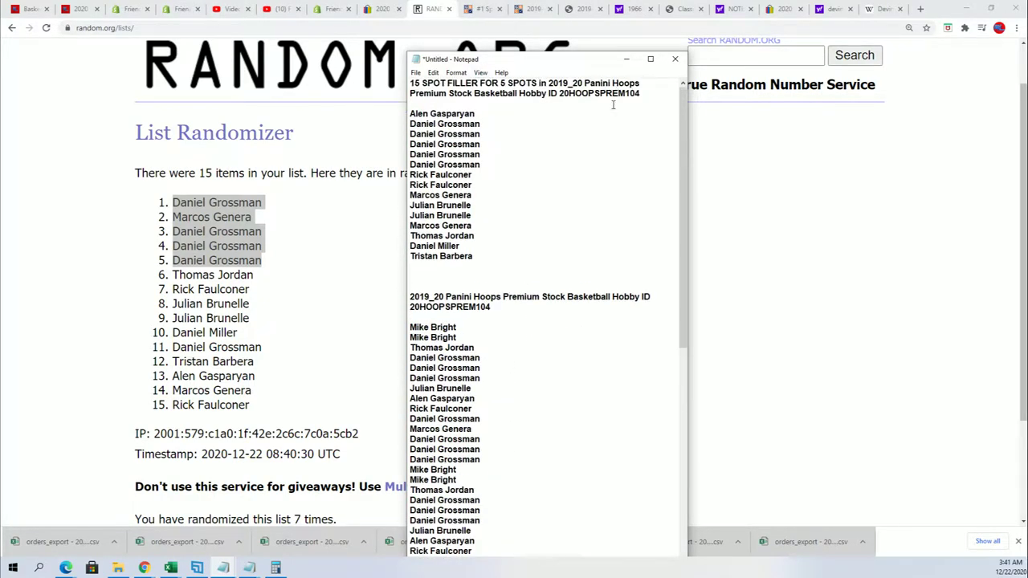
mouse_move(490, 256)
left_mouse_down()
mouse_move(458, 144)
mouse_move(356, 84)
left_mouse_up()
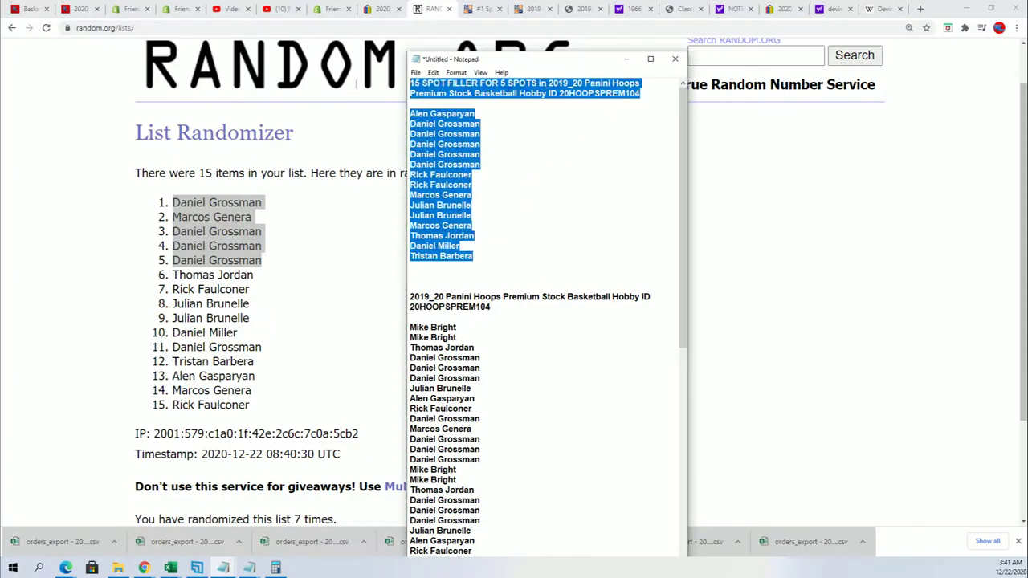
key("ctrl+x")
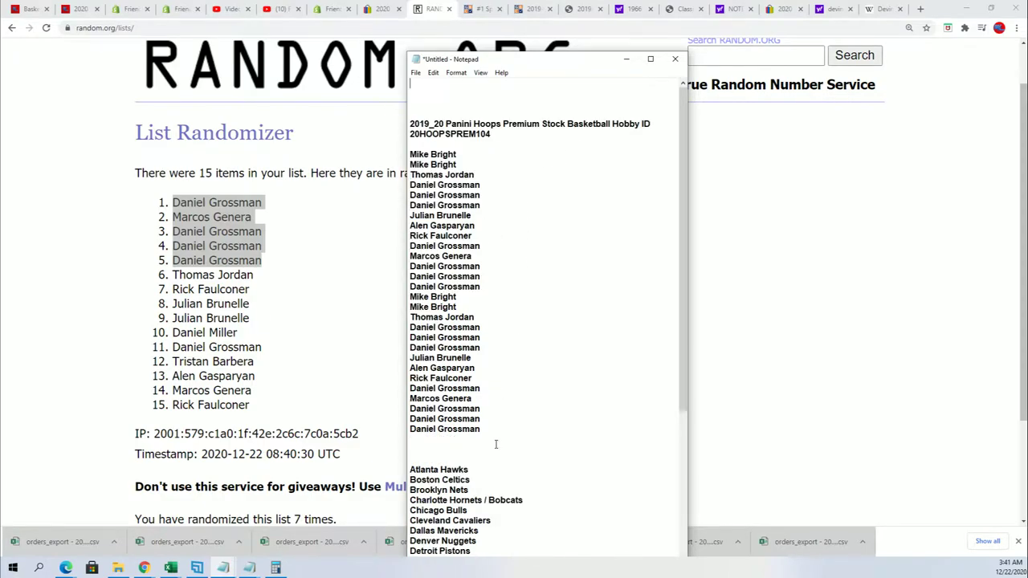
mouse_move(496, 444)
left_mouse_down()
mouse_move(482, 384)
mouse_move(485, 183)
left_mouse_up()
left_click(528, 283)
mouse_move(489, 430)
left_mouse_down()
mouse_move(454, 195)
mouse_move(415, 154)
left_mouse_up()
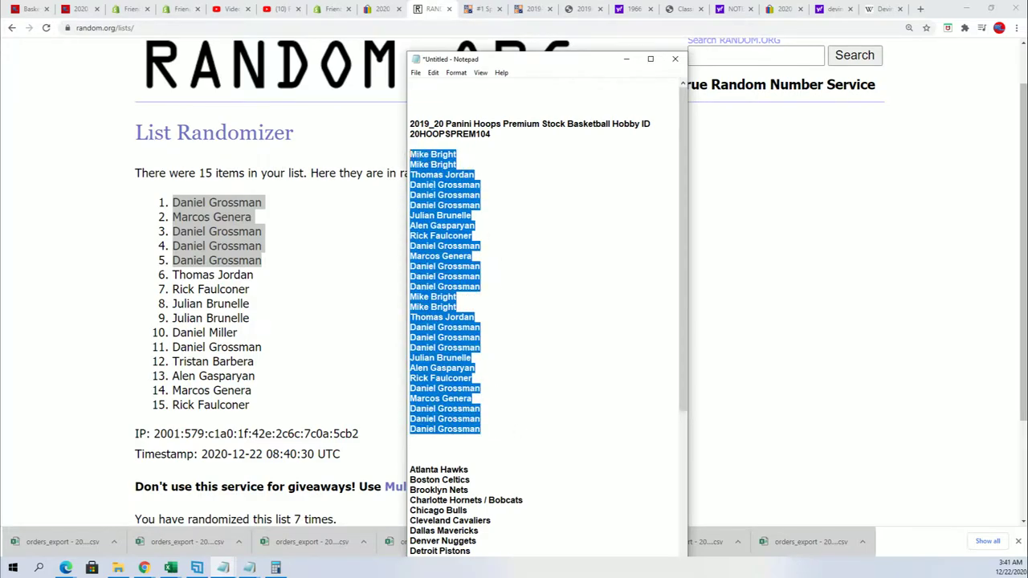
right_click(412, 166)
left_click(462, 209)
scroll(500, 260, "down", 7)
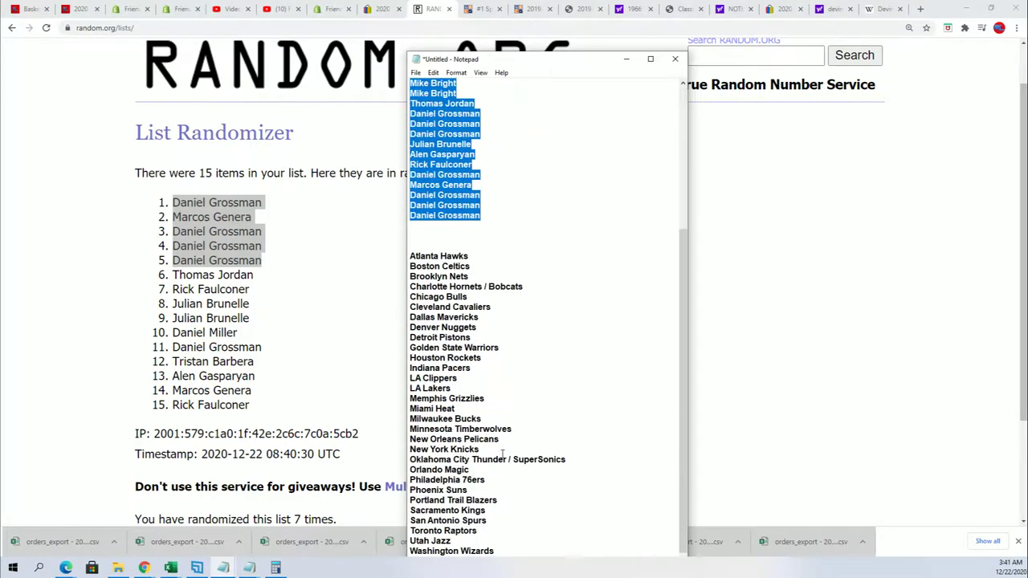
scroll(506, 449, "down", 1)
Paste the 28 owner names into a fresh List Randomizer form and randomize them
left_click(111, 269)
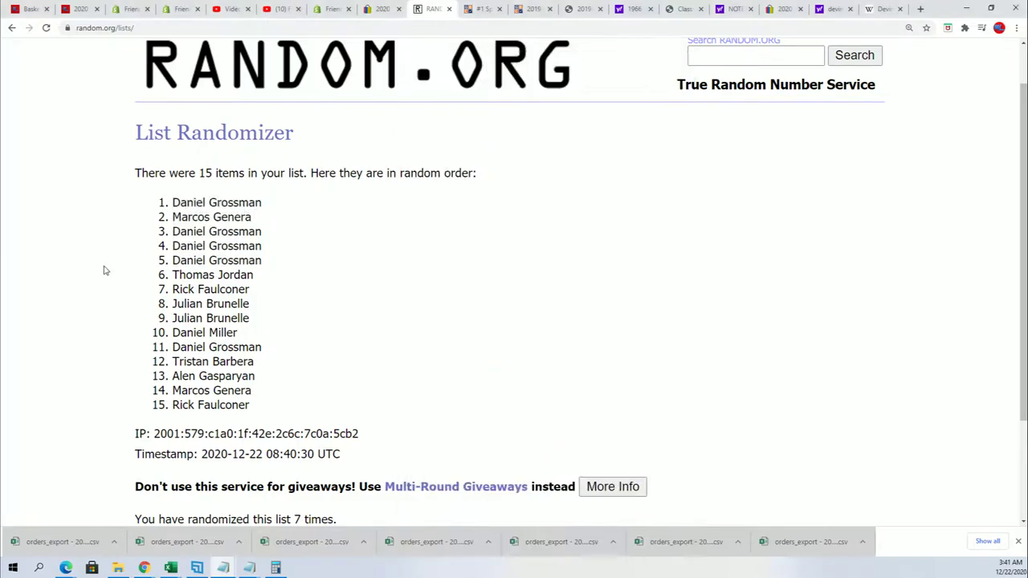
triple_click(216, 260)
scroll(383, 142, "up", 1)
left_click(360, 95)
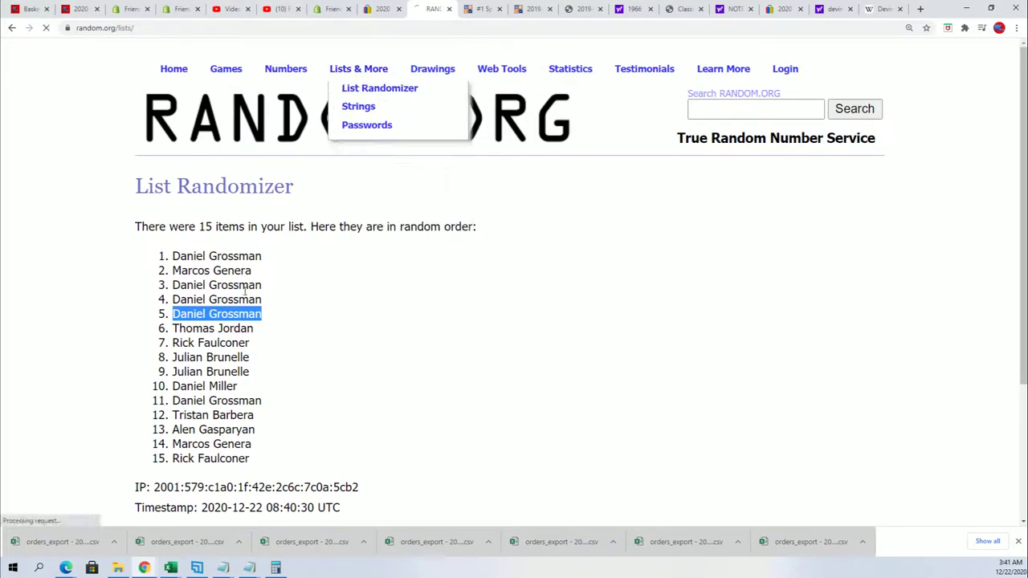
left_click(155, 375)
right_click(155, 375)
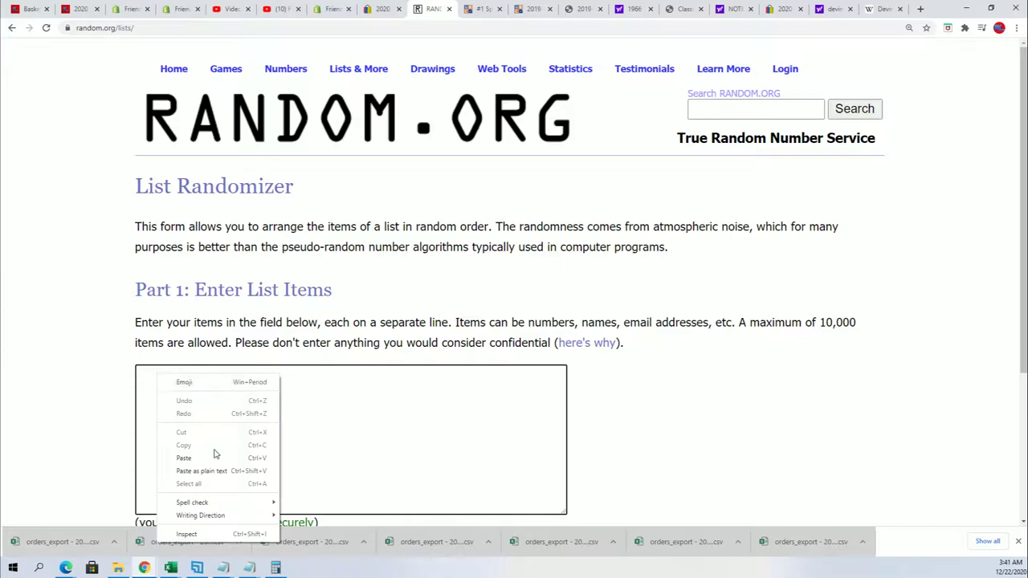
left_click(186, 458)
scroll(477, 394, "down", 3)
left_click(174, 412)
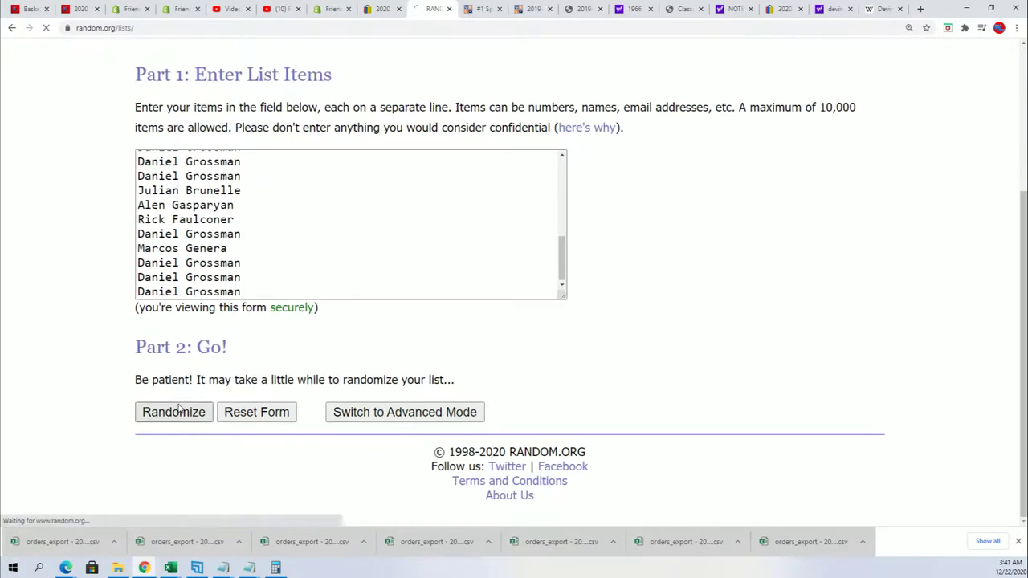
Reshuffle the 28-name list six more times with Again!
scroll(153, 451, "down", 3)
left_click(156, 486)
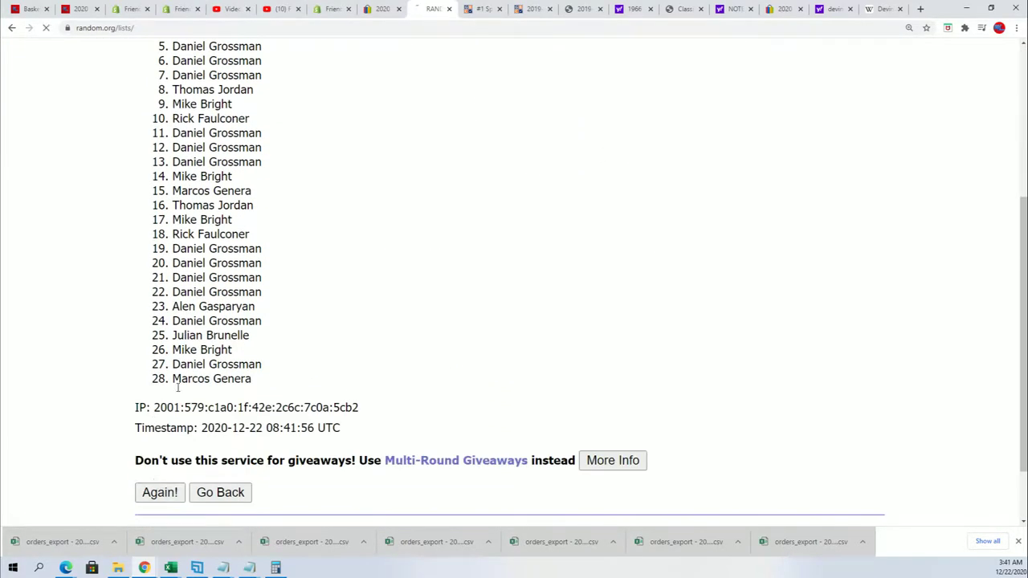
double_click(203, 227)
scroll(218, 268, "down", 4)
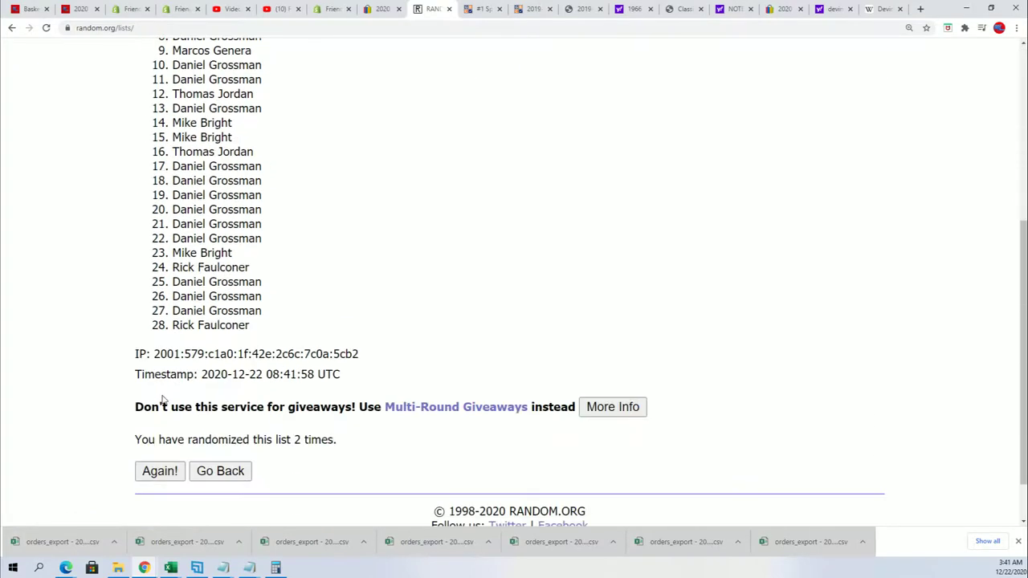
left_click(159, 472)
scroll(207, 287, "down", 4)
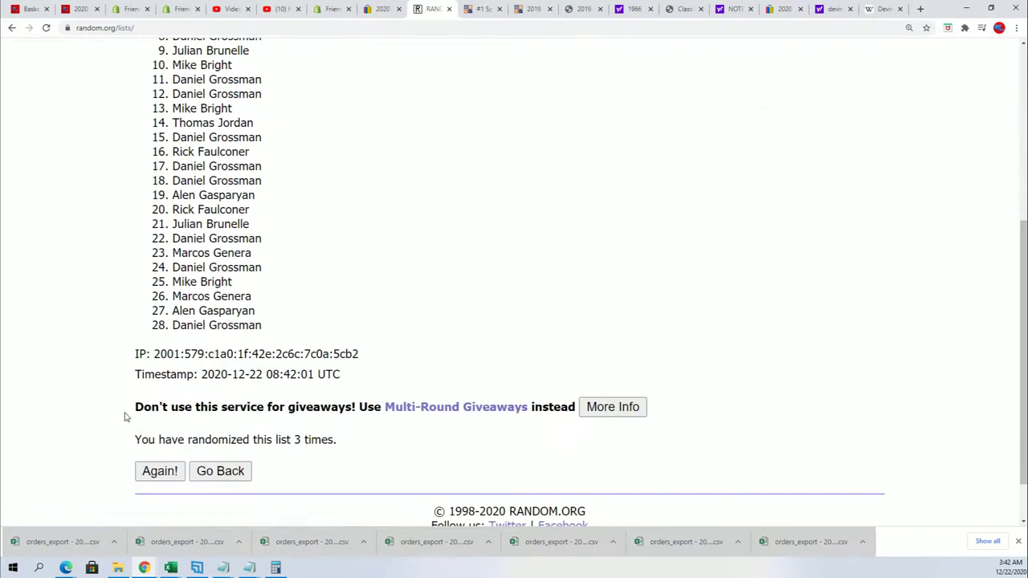
left_click(158, 470)
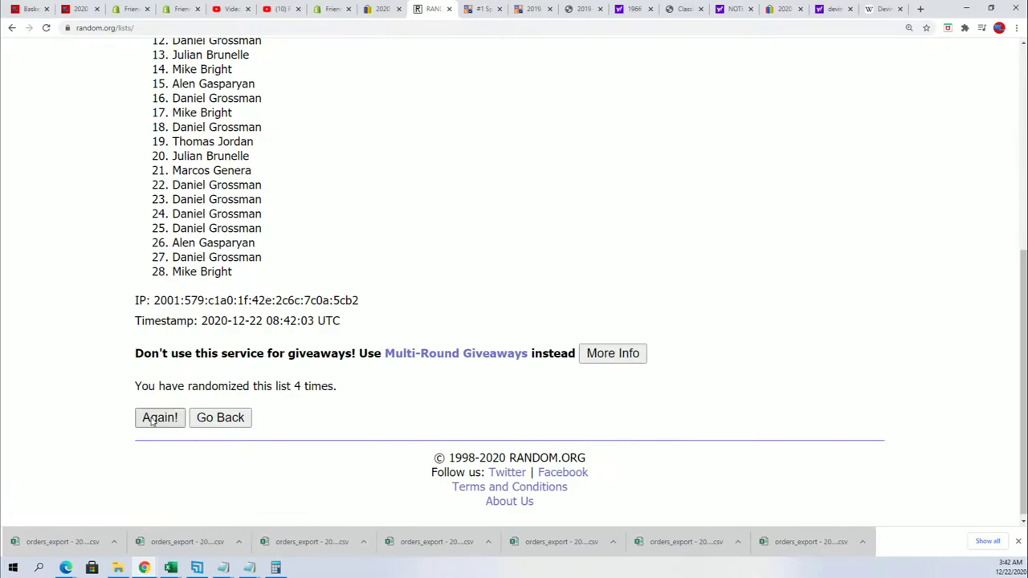
left_click(158, 416)
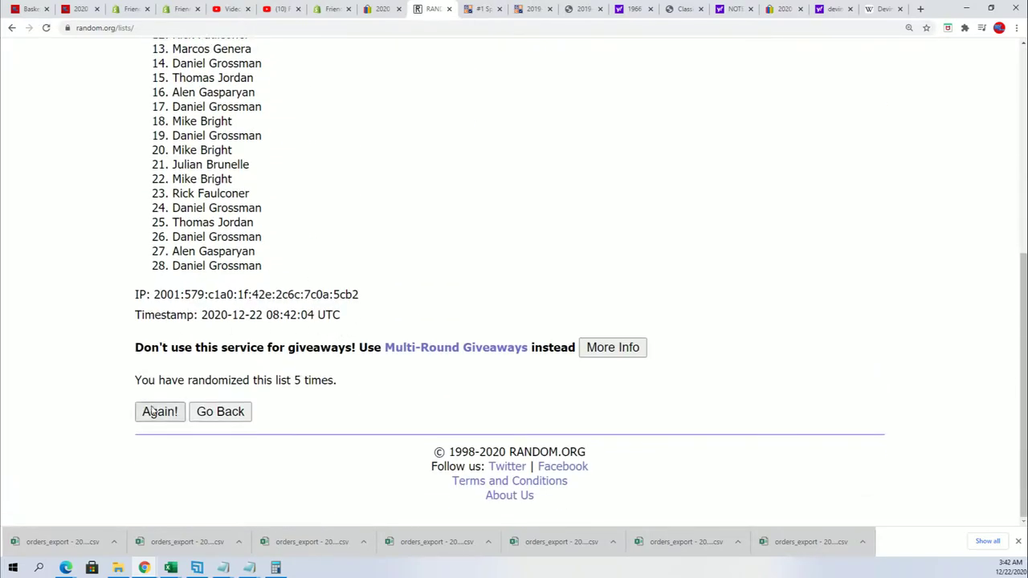
left_click(159, 412)
left_click(164, 413)
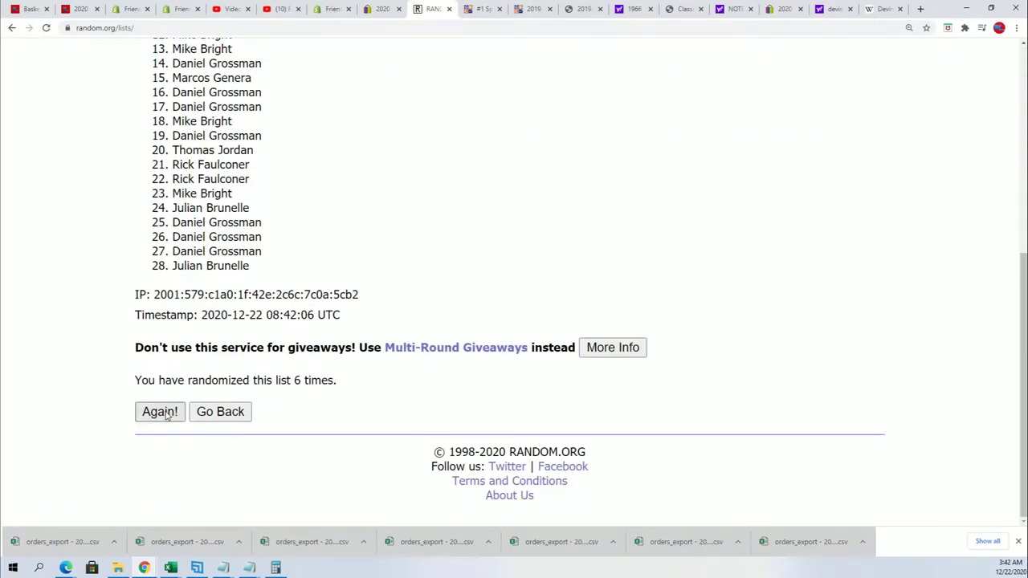
Copy the final shuffled order of the 28 owner names
mouse_move(168, 145)
left_mouse_down()
mouse_move(257, 168)
mouse_move(234, 310)
mouse_move(276, 425)
mouse_move(277, 408)
left_mouse_up()
right_click(220, 350)
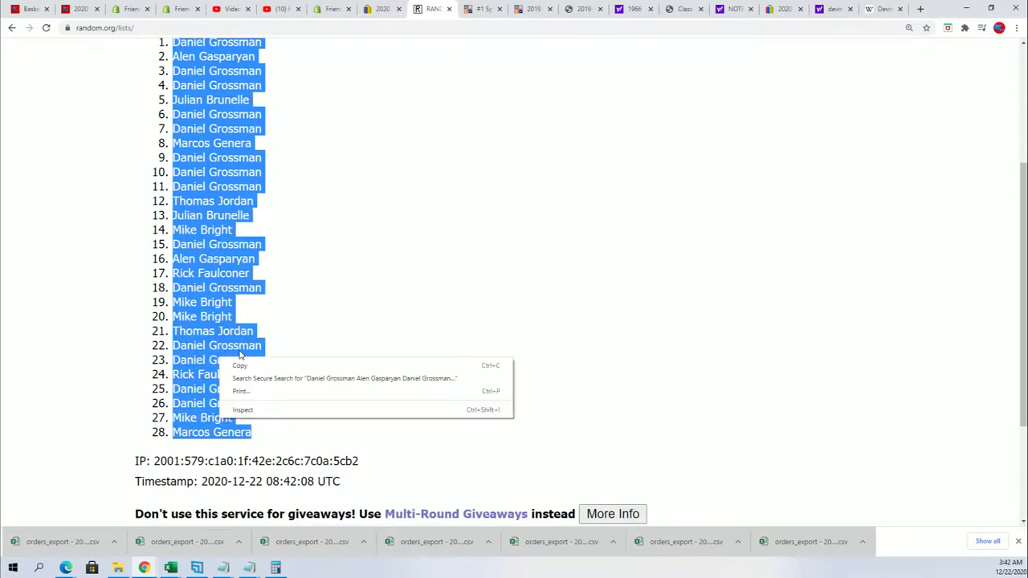
left_click(277, 365)
scroll(405, 413, "down", 2)
scroll(390, 431, "up", 2)
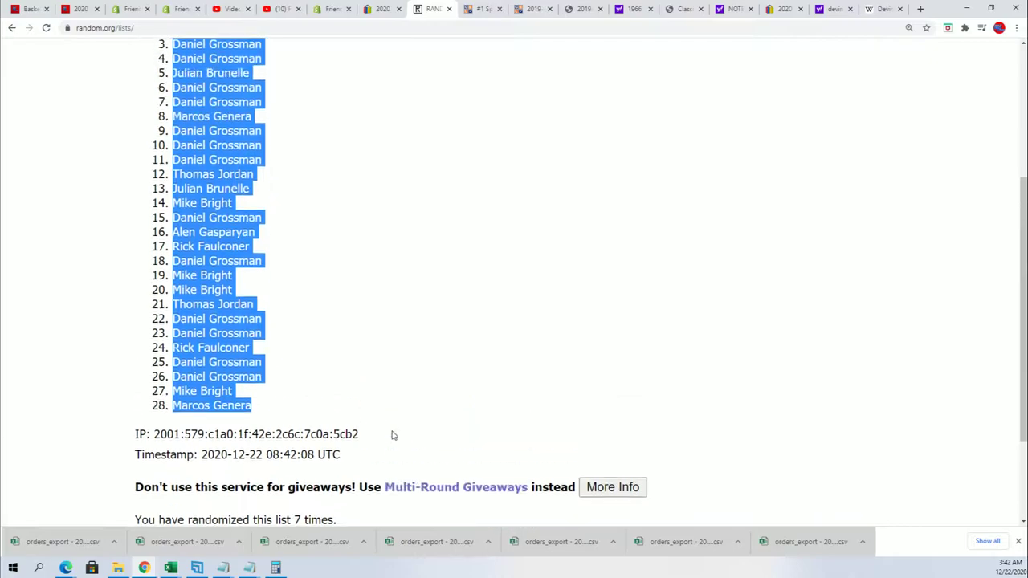
scroll(401, 391, "down", 1)
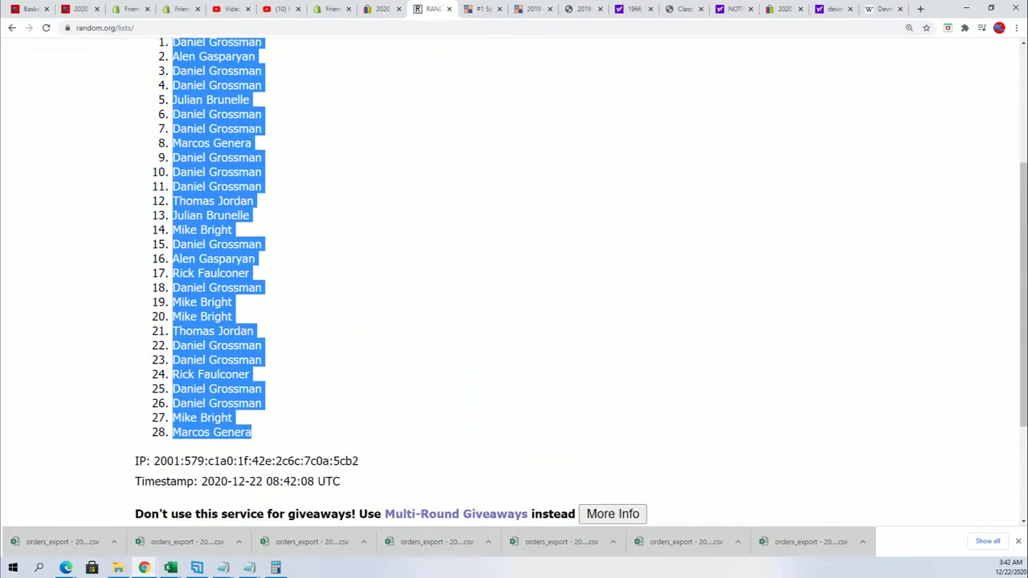
Paste the shuffled owner names into A2:A29 as plain text via Paste Special
key("alt+Tab")
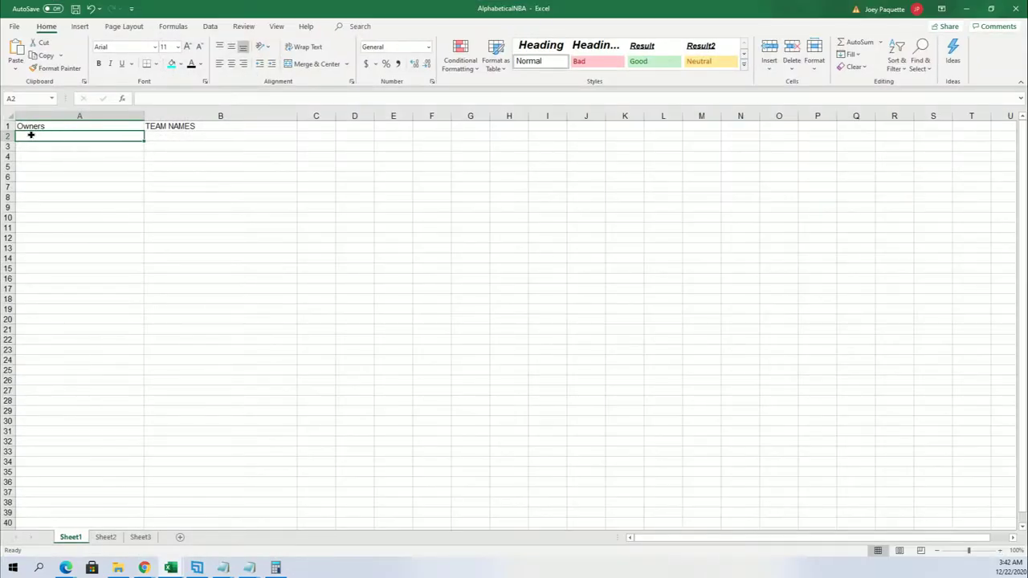
right_click(31, 134)
left_click(64, 207)
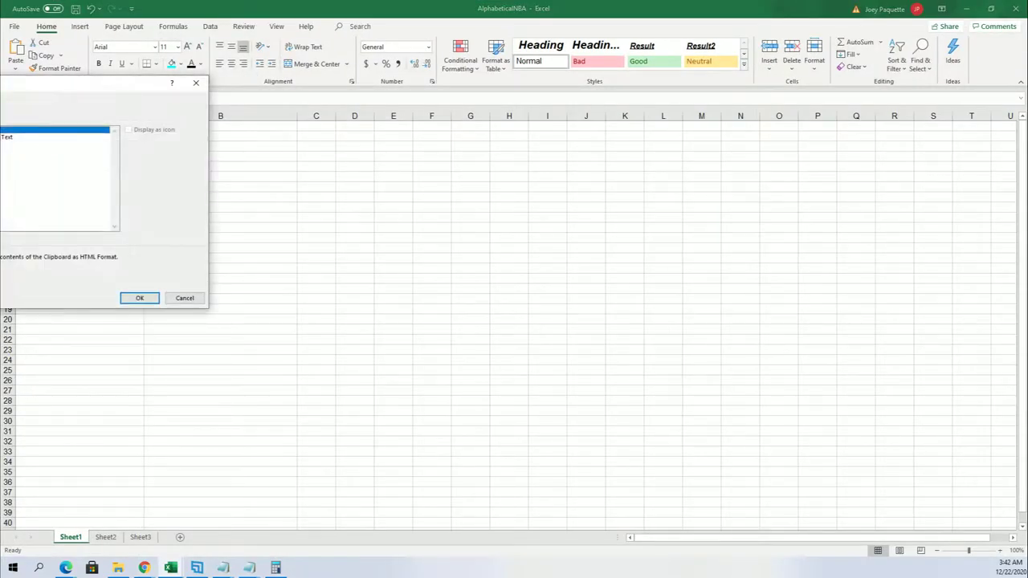
left_click(48, 143)
left_click(140, 298)
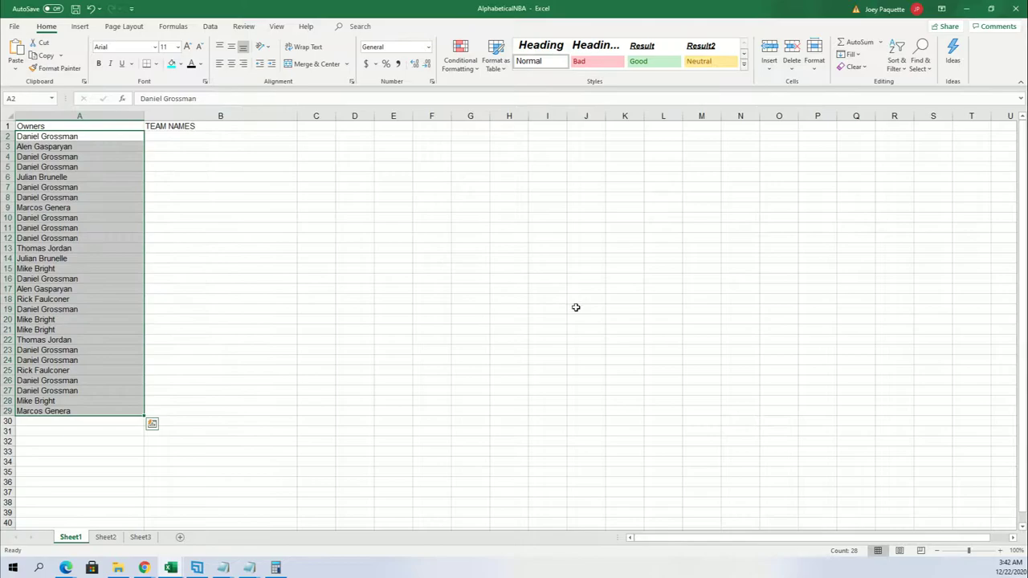
Zoom the sheet in and narrow column A to fit the owner names
left_click(1000, 551)
left_click(1000, 551)
left_click(1000, 551)
scroll(297, 273, "up", 1)
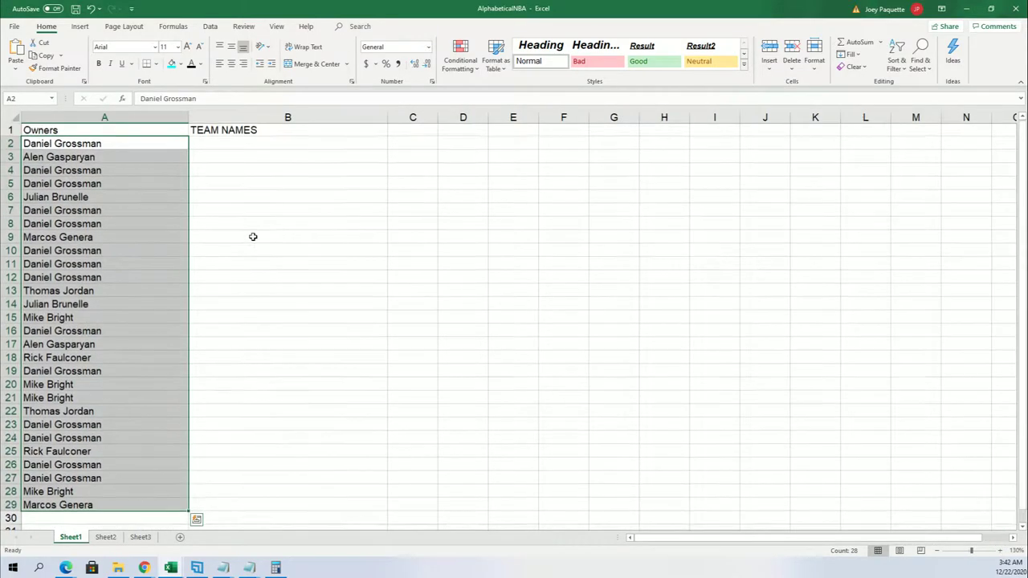
left_click(170, 114)
left_click_drag(188, 114, 109, 131)
left_click(210, 145)
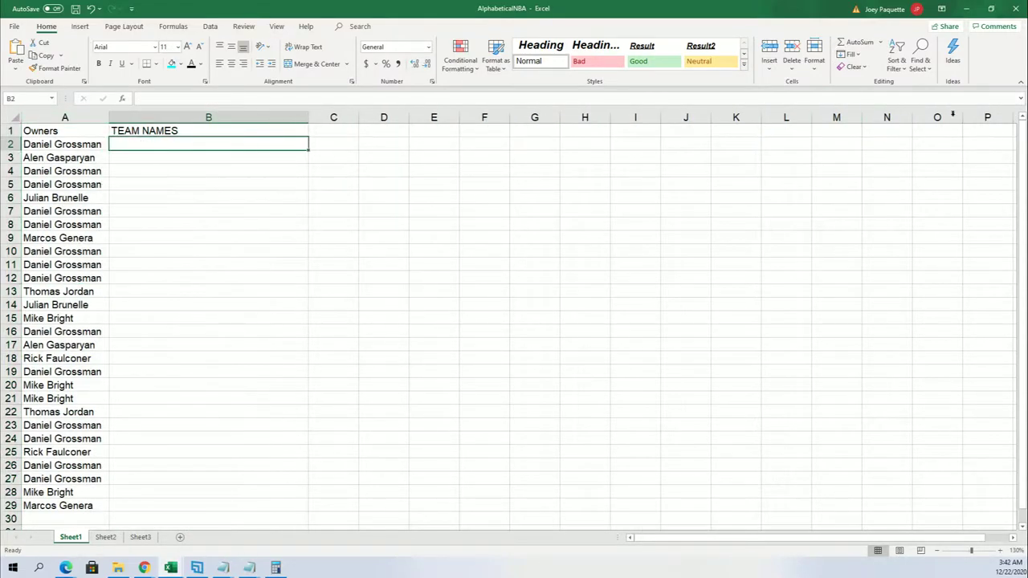
Open a fresh List Randomizer and copy the 30 NBA team names from Notepad
left_click(966, 9)
scroll(493, 214, "up", 3)
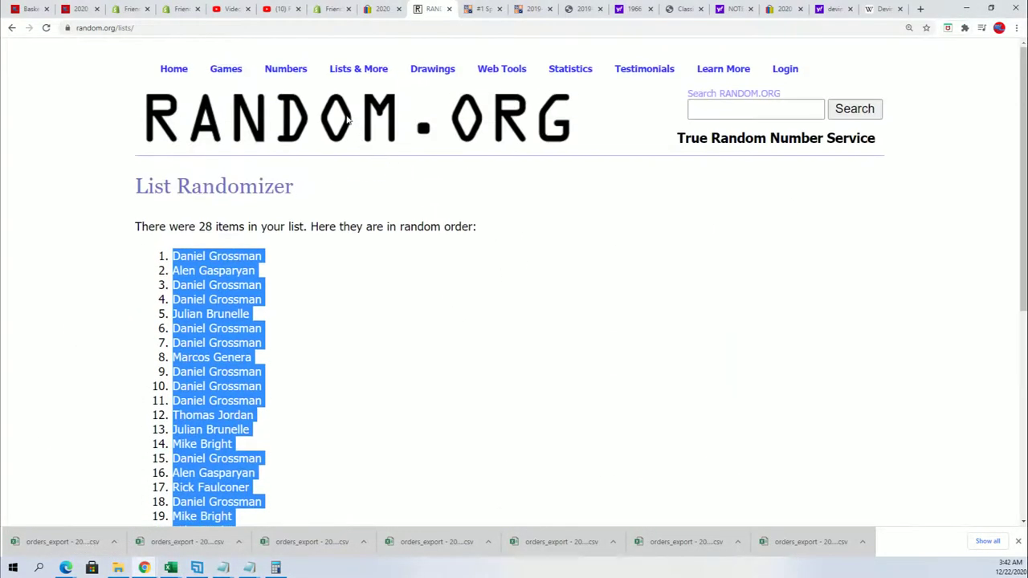
mouse_move(359, 70)
left_click(362, 90)
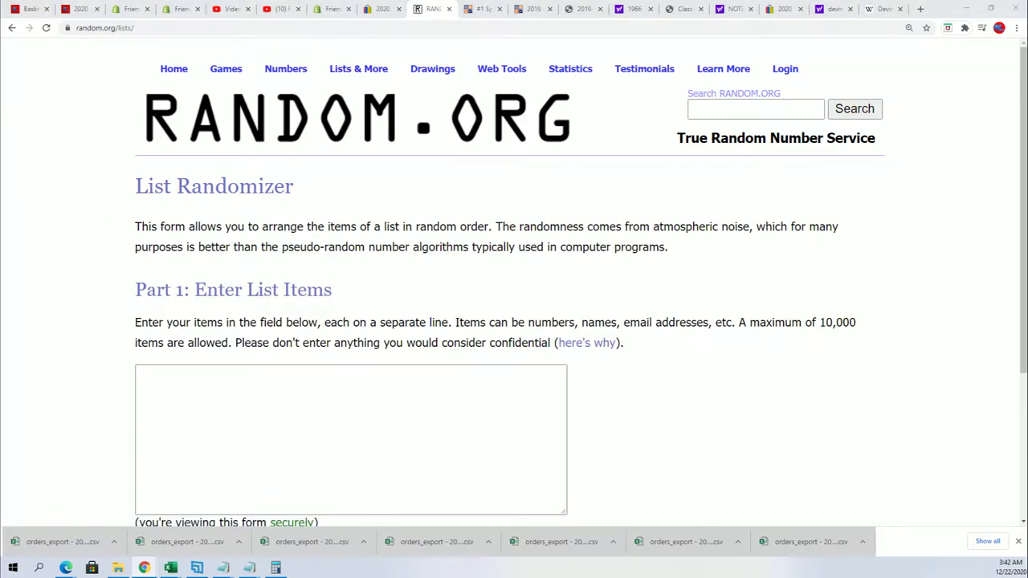
key("alt+Tab")
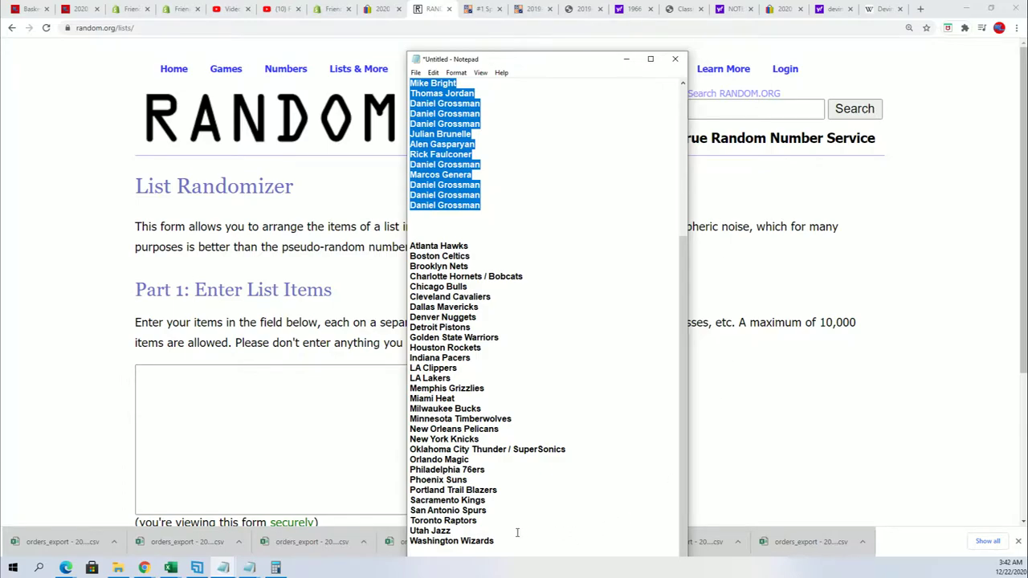
mouse_move(498, 543)
left_mouse_down()
mouse_move(482, 393)
mouse_move(410, 245)
left_mouse_up()
right_click(434, 245)
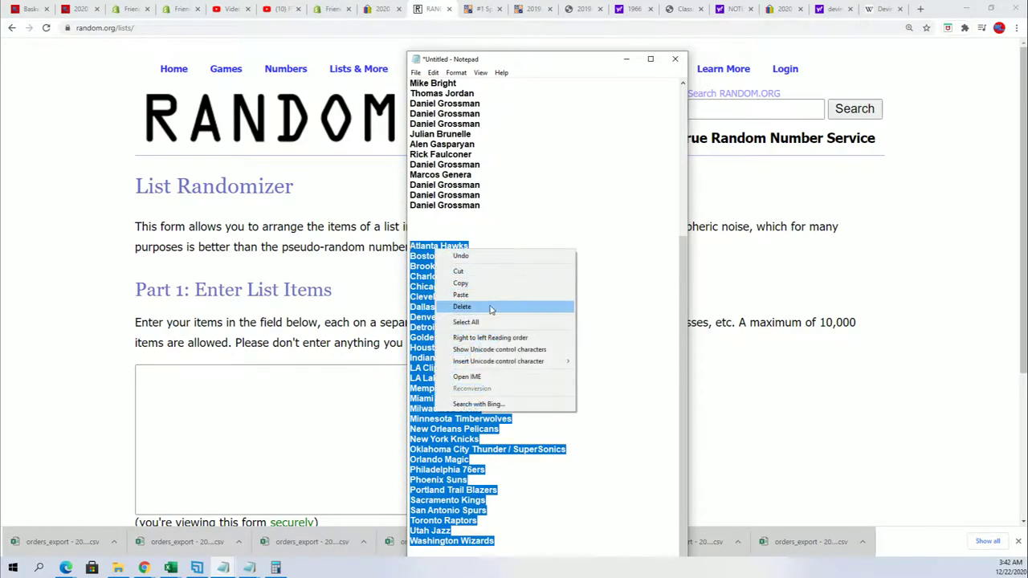
left_click(460, 284)
Paste the 30 team names into the list box and shuffle them twice
left_click(146, 366)
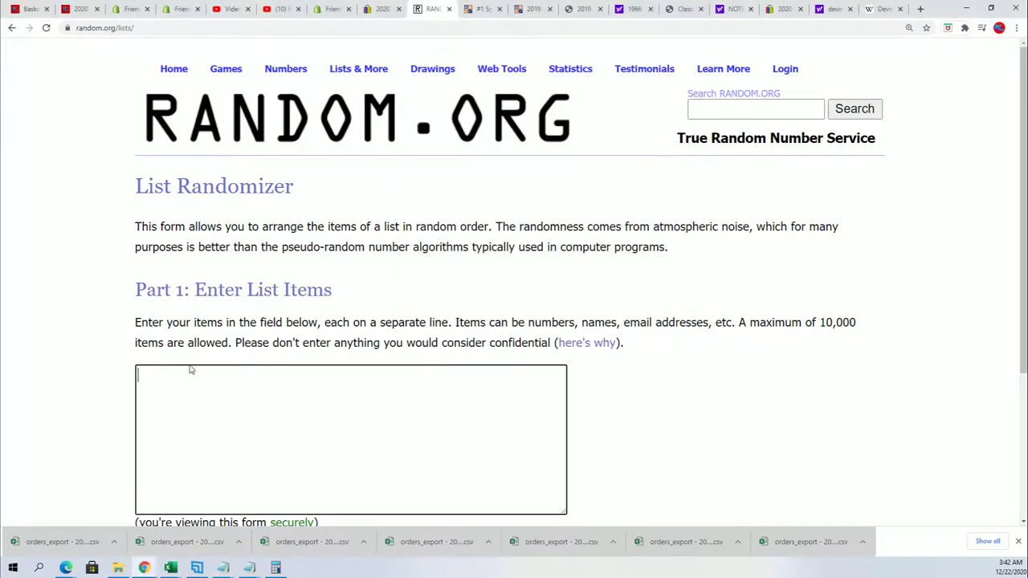
right_click(173, 369)
left_click(192, 454)
scroll(654, 442, "down", 3)
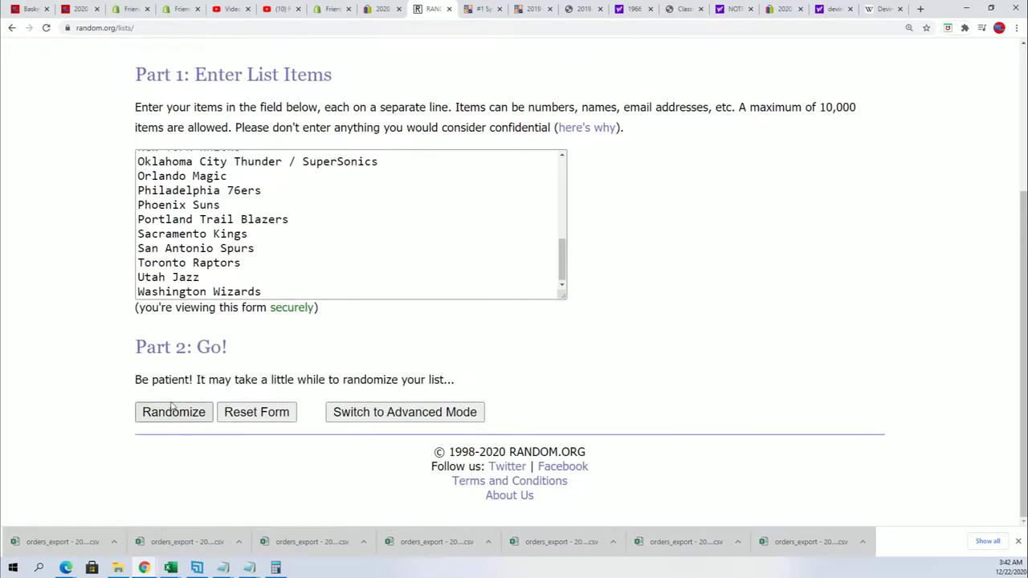
left_click(172, 413)
scroll(259, 390, "down", 3)
scroll(259, 390, "down", 2)
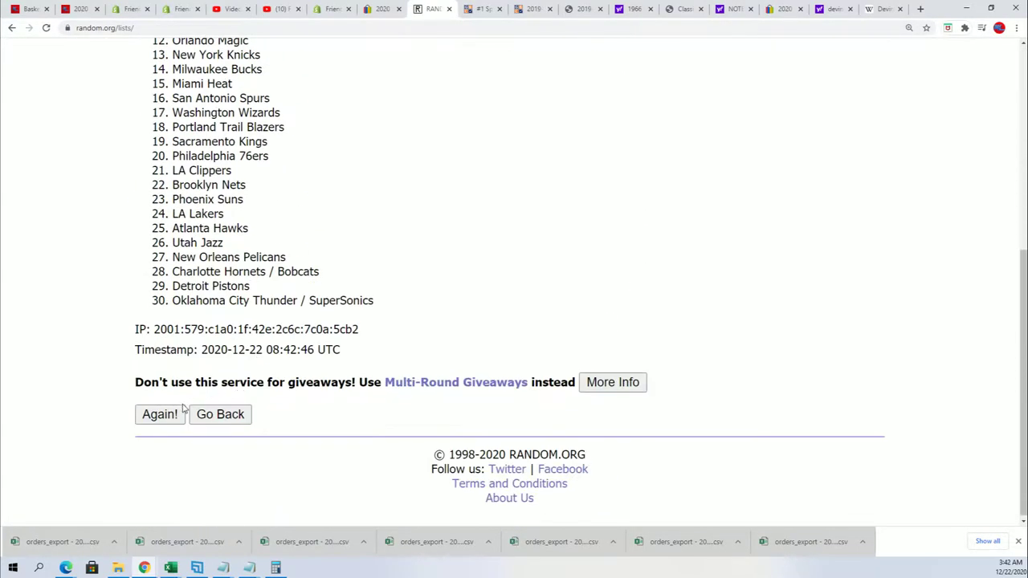
left_click(178, 409)
Load a new empty List Randomizer form from Lists & More
scroll(223, 321, "down", 3)
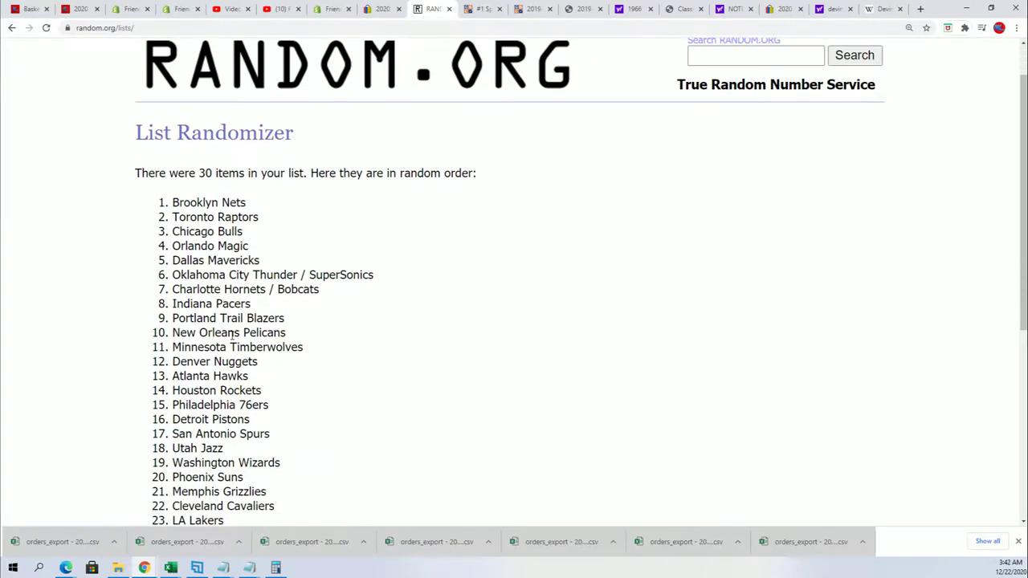
scroll(352, 331, "up", 3)
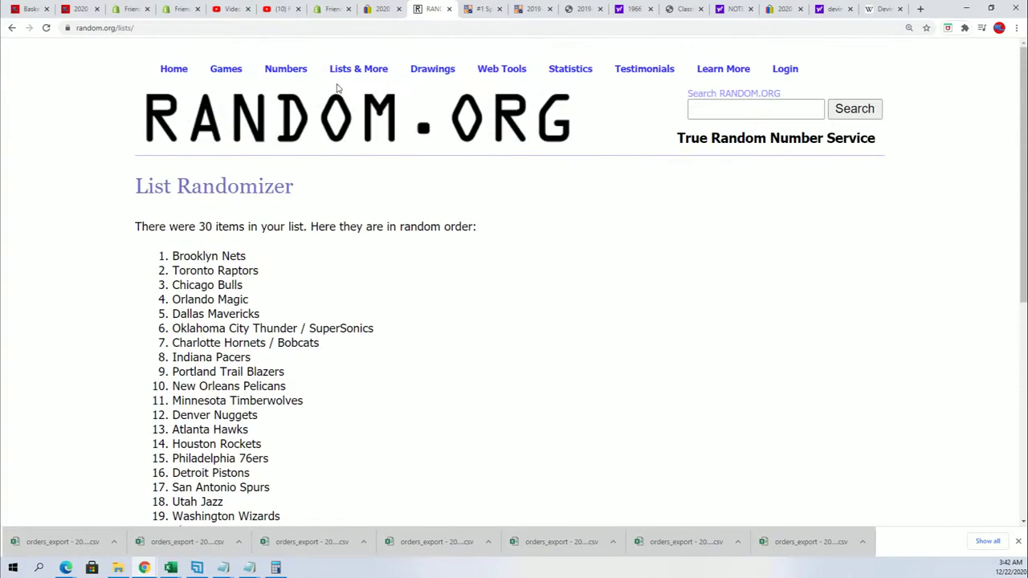
mouse_move(359, 72)
left_click(362, 91)
scroll(32, 373, "down", 1)
scroll(32, 373, "down", 1)
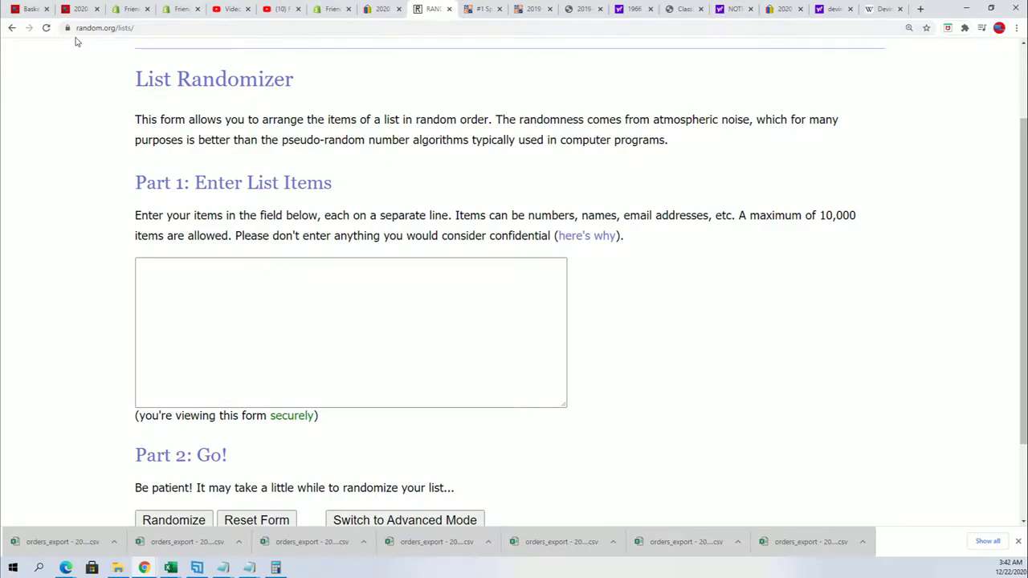
Scroll through the Basketball collection product listings on Friendly Collectibles
left_click(26, 13)
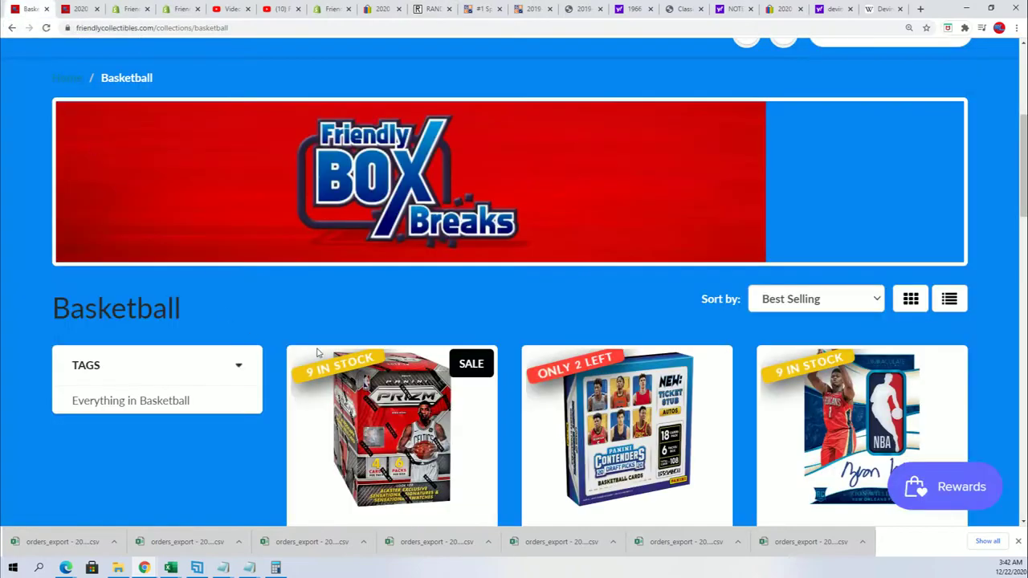
scroll(500, 360, "down", 5)
scroll(500, 367, "down", 3)
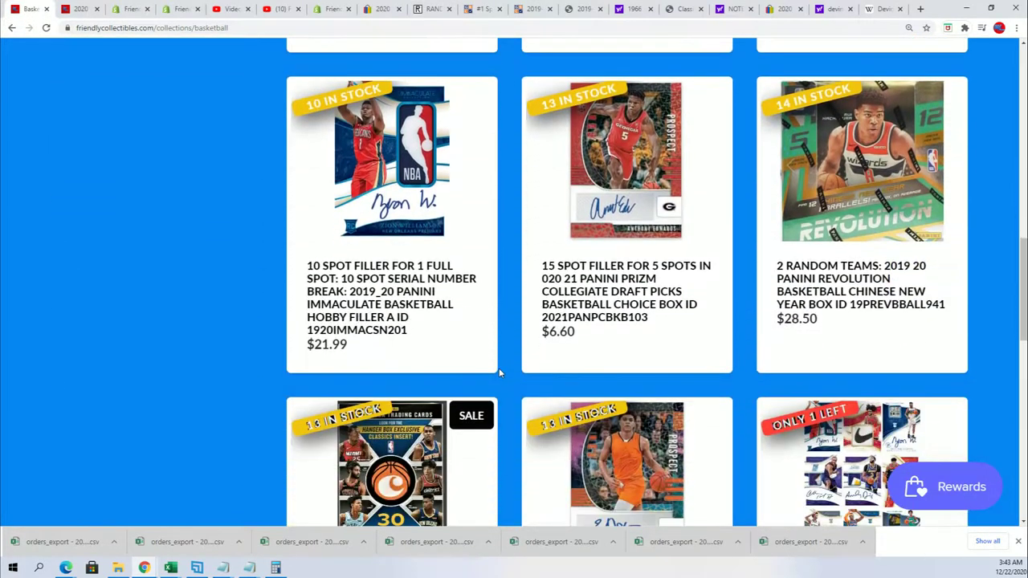
scroll(466, 361, "down", 1)
scroll(466, 361, "up", 3)
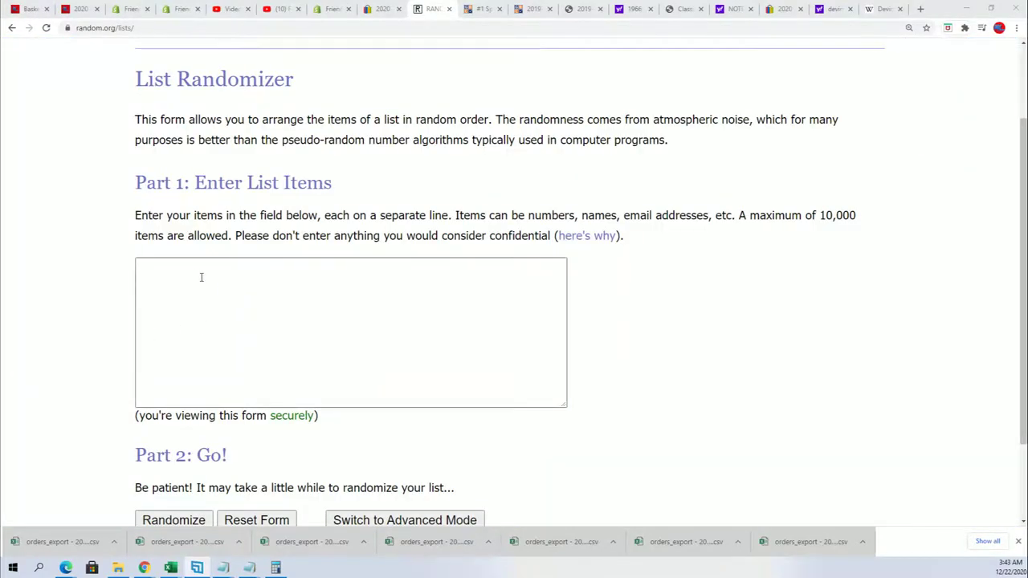
Paste the NBA team list into the empty randomizer box
right_click(163, 273)
left_click(189, 358)
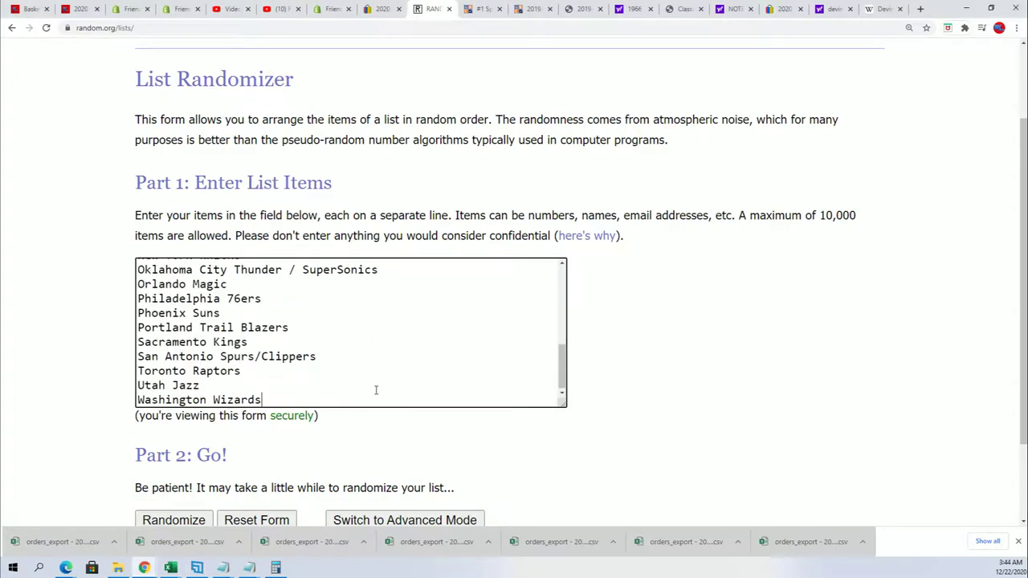
scroll(276, 382, "up", 1)
scroll(276, 383, "up", 2)
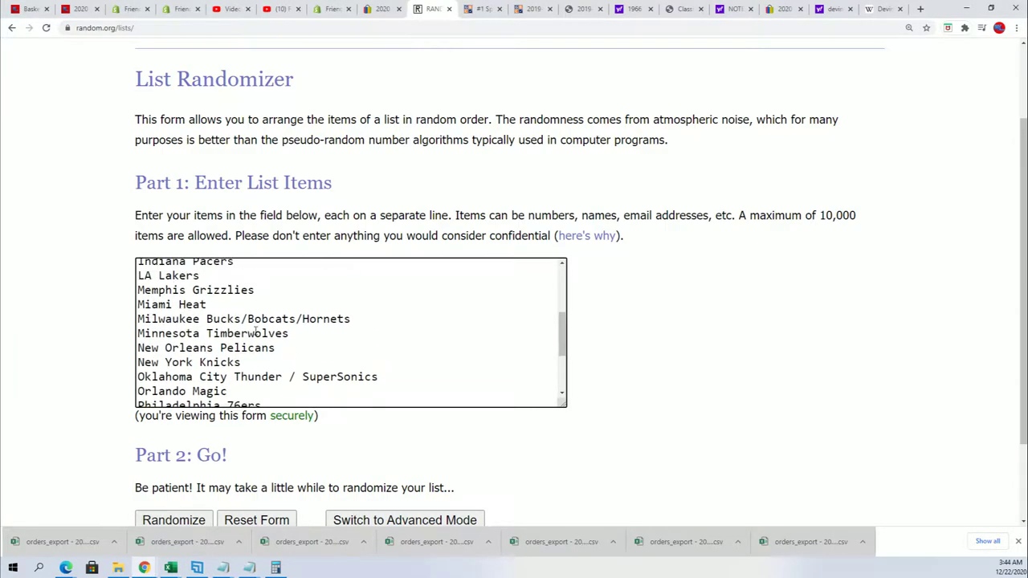
Review the pasted team list's combo entries, then switch to the AlphabeticalNBA spreadsheet
mouse_move(139, 319)
left_mouse_down()
mouse_move(305, 319)
mouse_move(228, 319)
left_mouse_up()
scroll(206, 297, "up", 5)
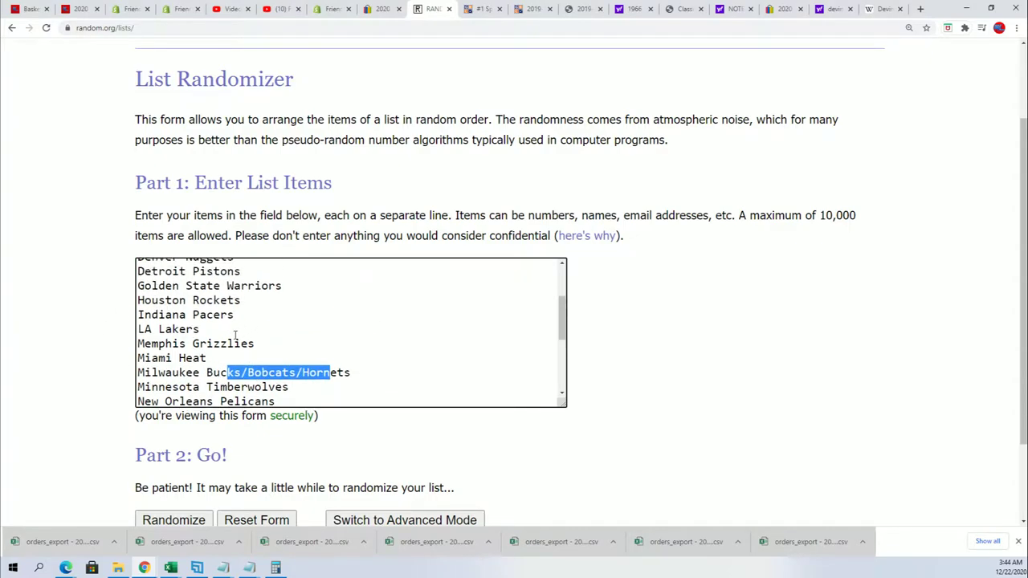
scroll(234, 335, "down", 2)
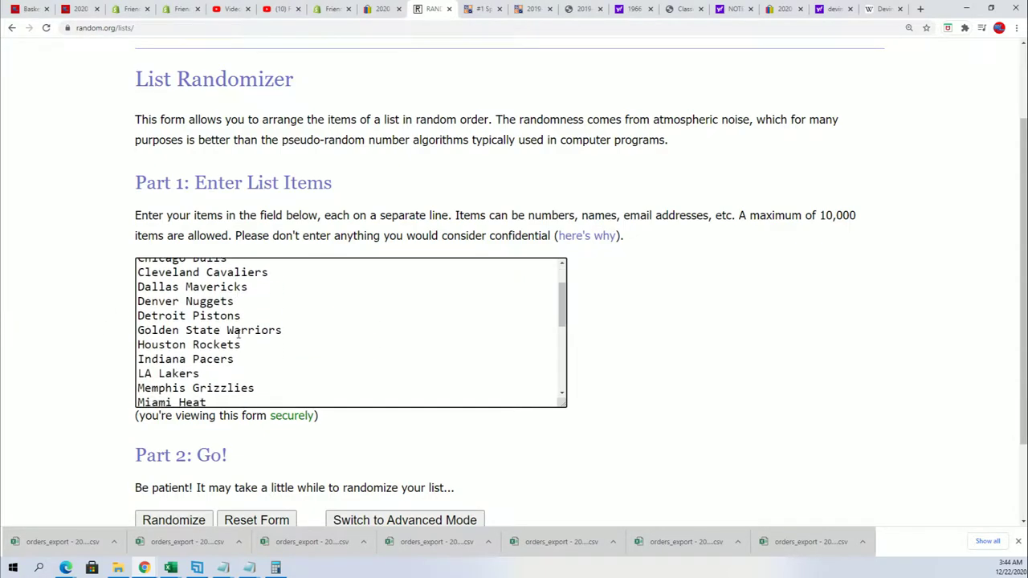
scroll(242, 332, "down", 2)
scroll(243, 332, "down", 4)
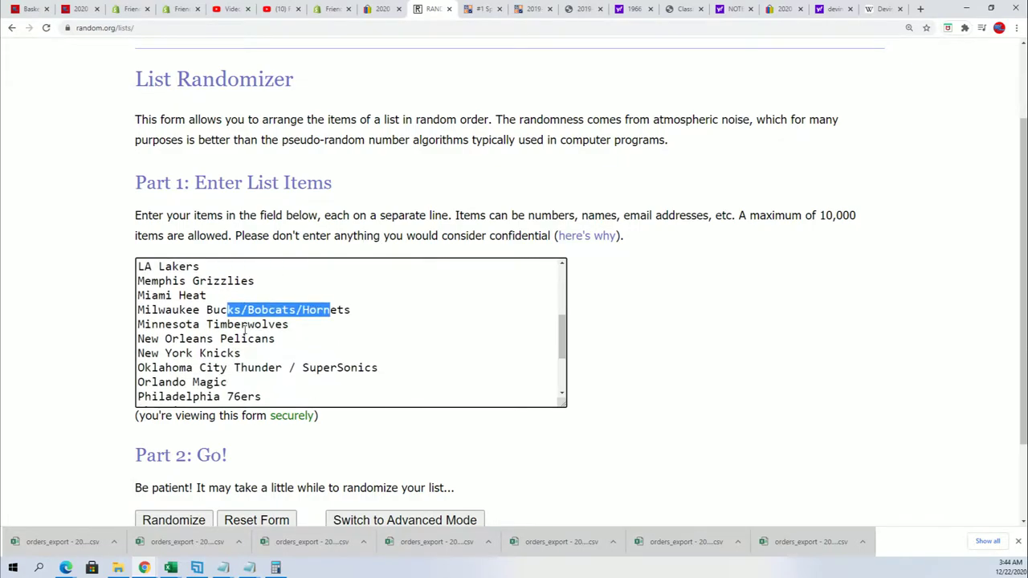
scroll(245, 330, "down", 2)
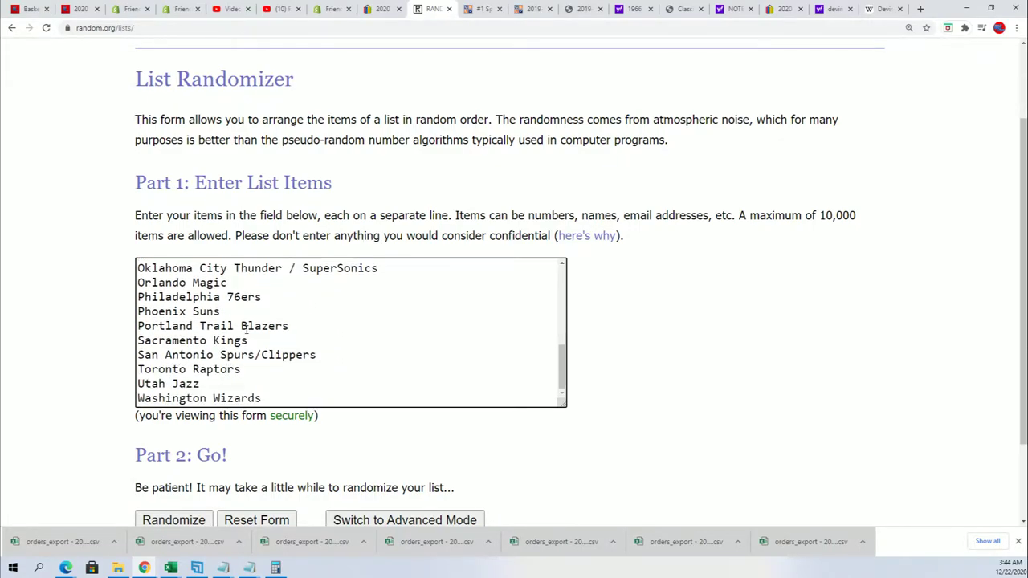
scroll(245, 329, "down", 1)
left_click_drag(317, 301, 107, 301)
left_click(631, 286)
scroll(640, 319, "down", 1)
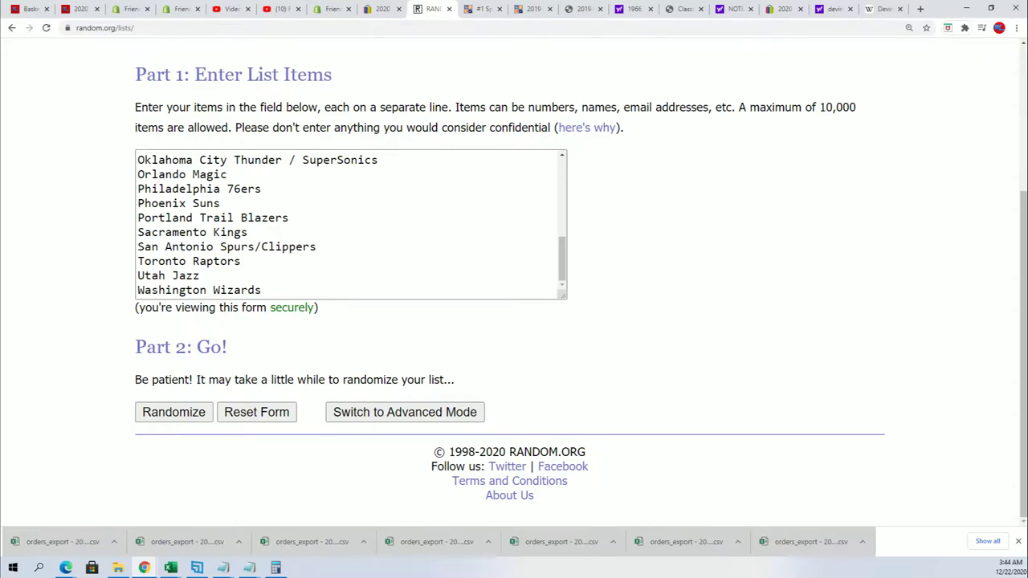
key("alt+Tab")
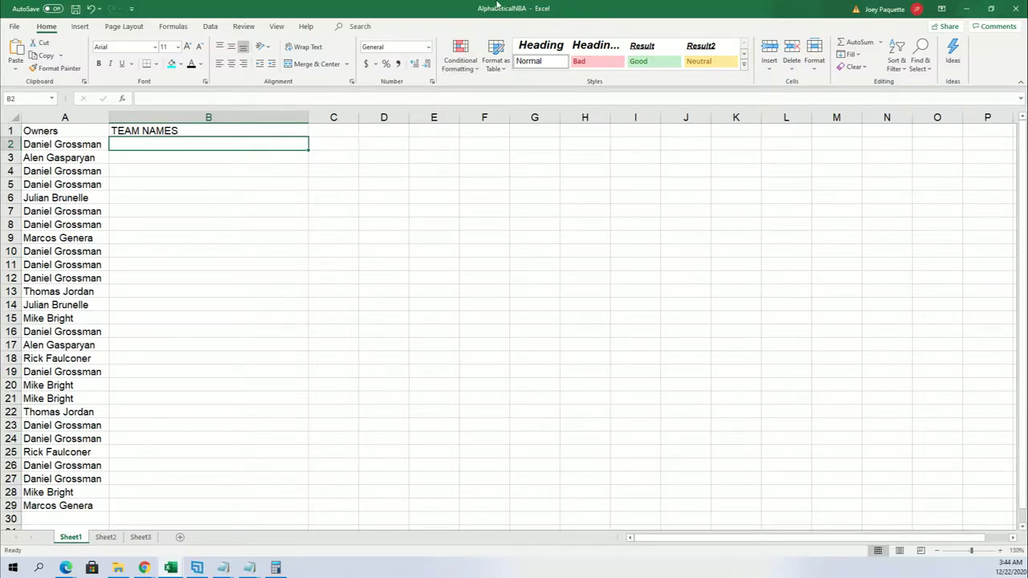
Return to RANDOM.ORG and randomize the NBA team list, then reshuffle it six more times
left_click(966, 8)
left_click(174, 413)
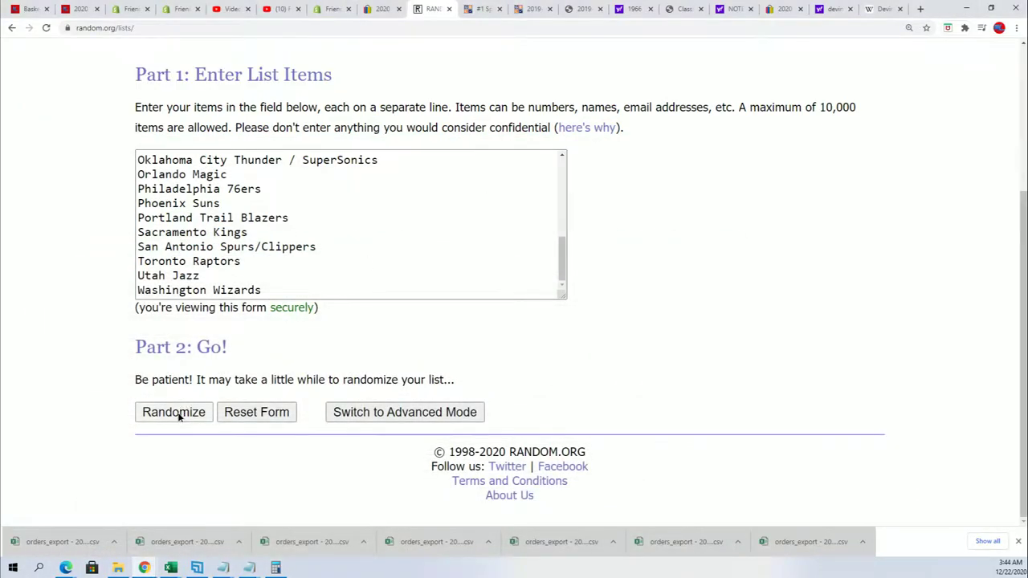
scroll(171, 405, "down", 5)
left_click(171, 407)
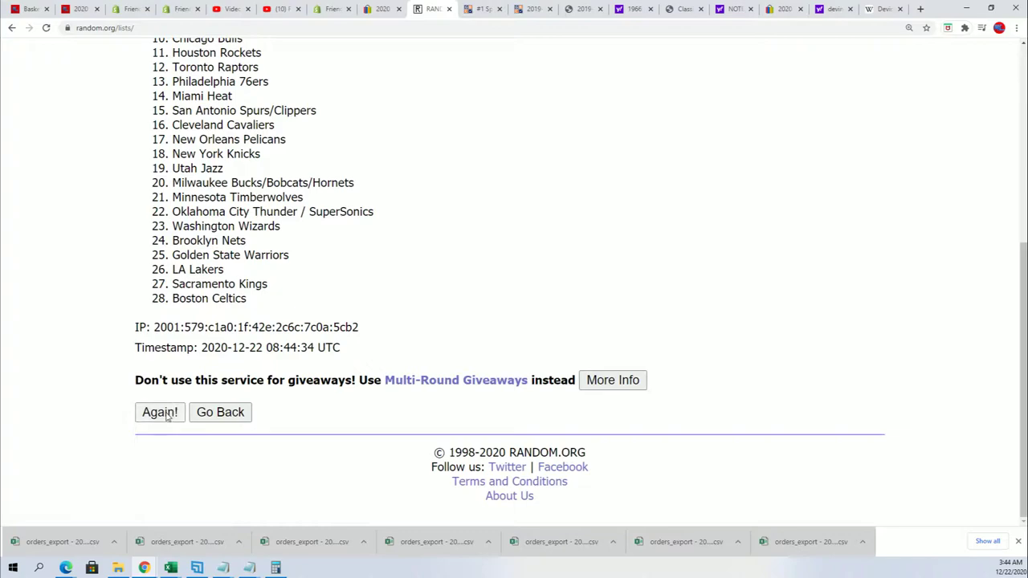
left_click(171, 418)
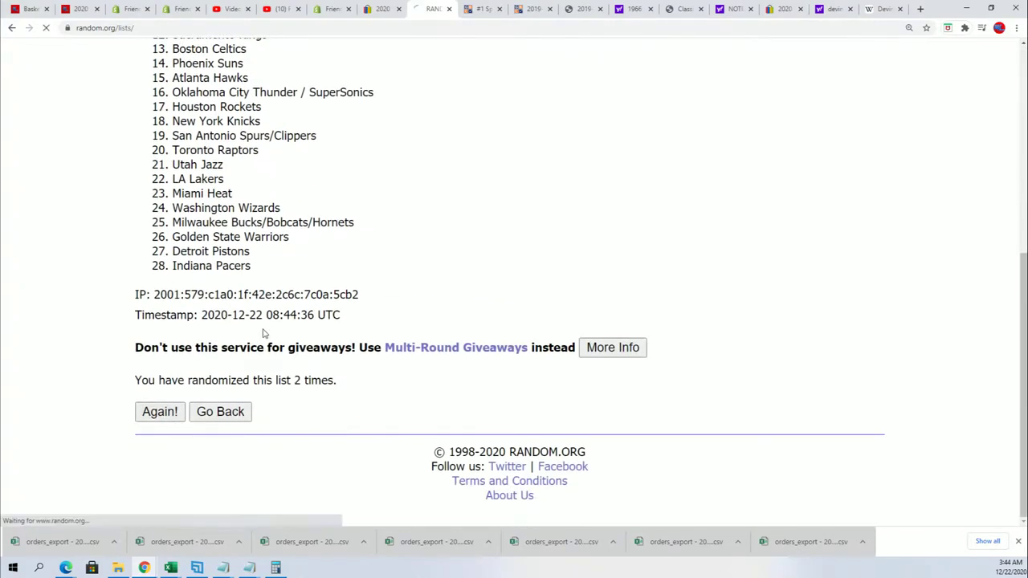
scroll(180, 426, "down", 5)
left_click(160, 411)
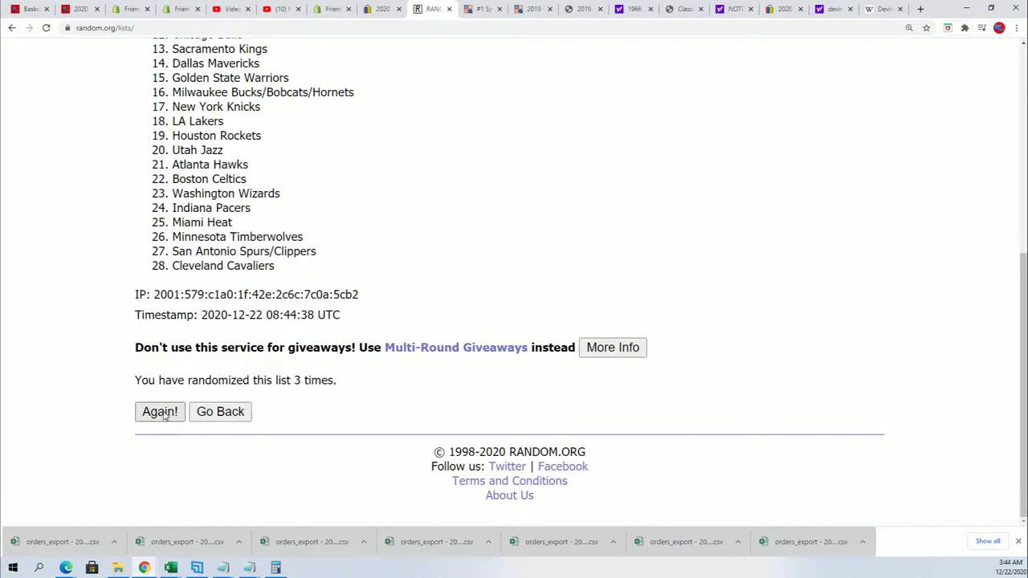
left_click(166, 414)
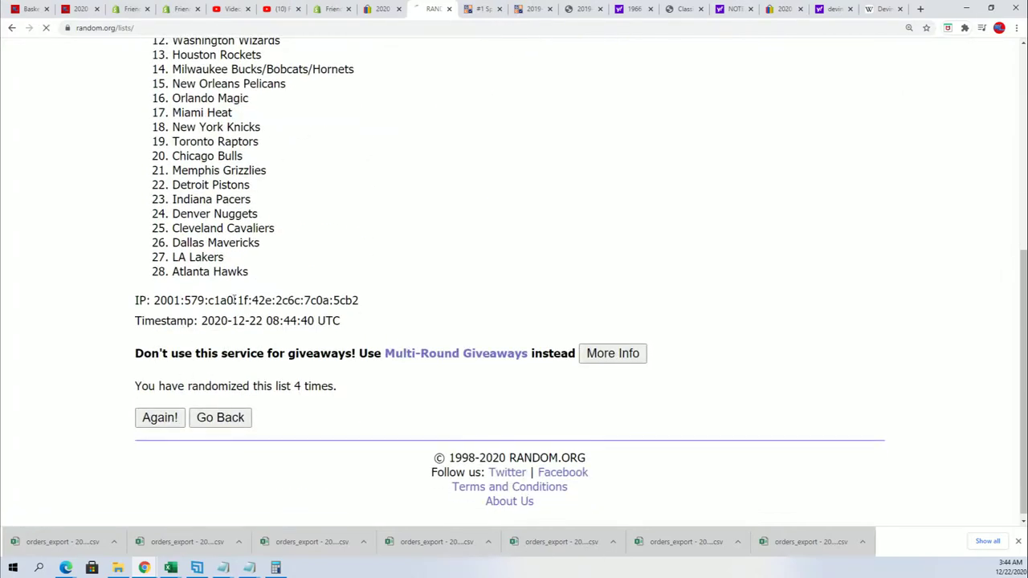
scroll(120, 362, "down", 5)
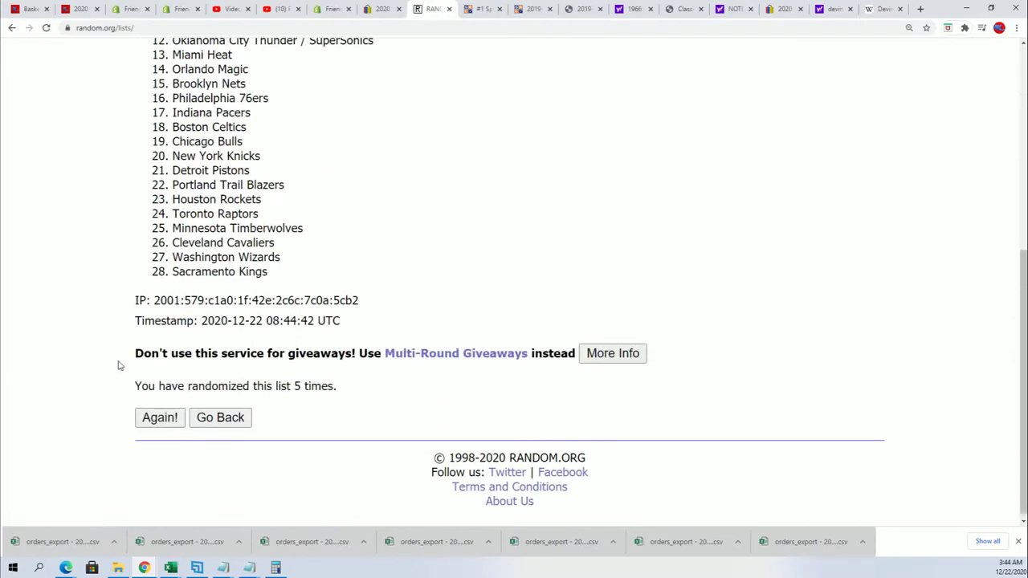
left_click(161, 419)
scroll(312, 266, "down", 1)
scroll(311, 266, "down", 4)
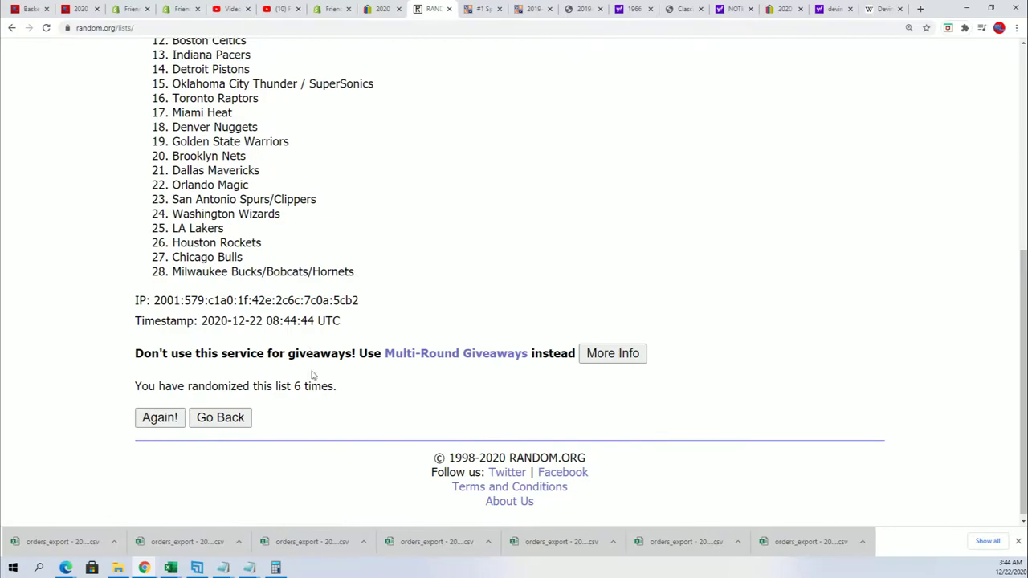
left_click(160, 422)
Copy the 28 shuffled team names and go back to Excel's AlphabeticalNBA sheet
scroll(386, 281, "down", 1)
mouse_move(157, 194)
left_mouse_down()
mouse_move(320, 208)
mouse_move(271, 285)
mouse_move(305, 374)
mouse_move(297, 377)
left_mouse_up()
right_click(228, 345)
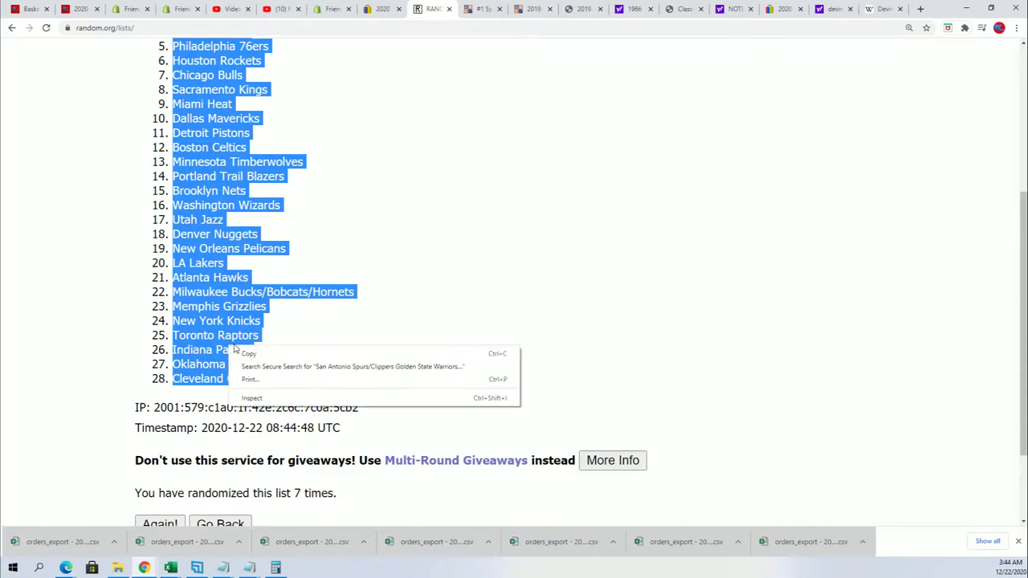
left_click(253, 356)
scroll(395, 441, "down", 1)
scroll(363, 412, "up", 1)
scroll(364, 412, "up", 1)
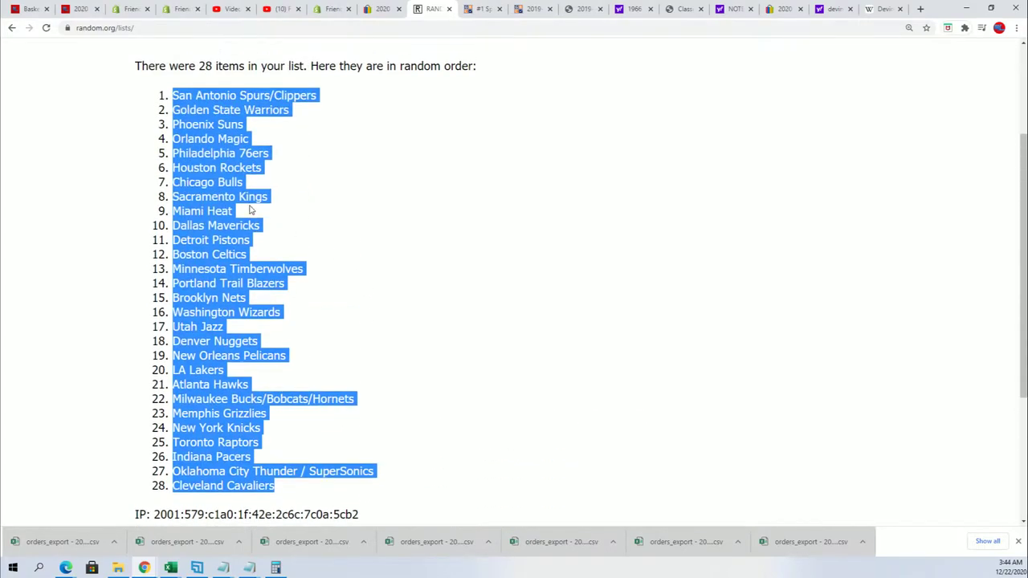
key("alt+Tab")
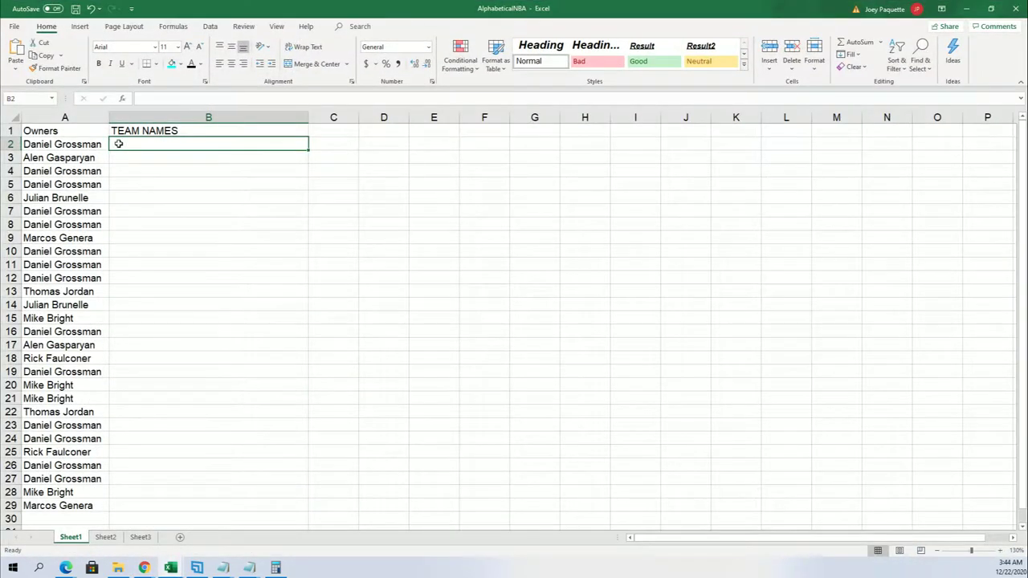
Paste the shuffled teams into B2 as plain text with Paste Special
right_click(120, 143)
left_click(153, 214)
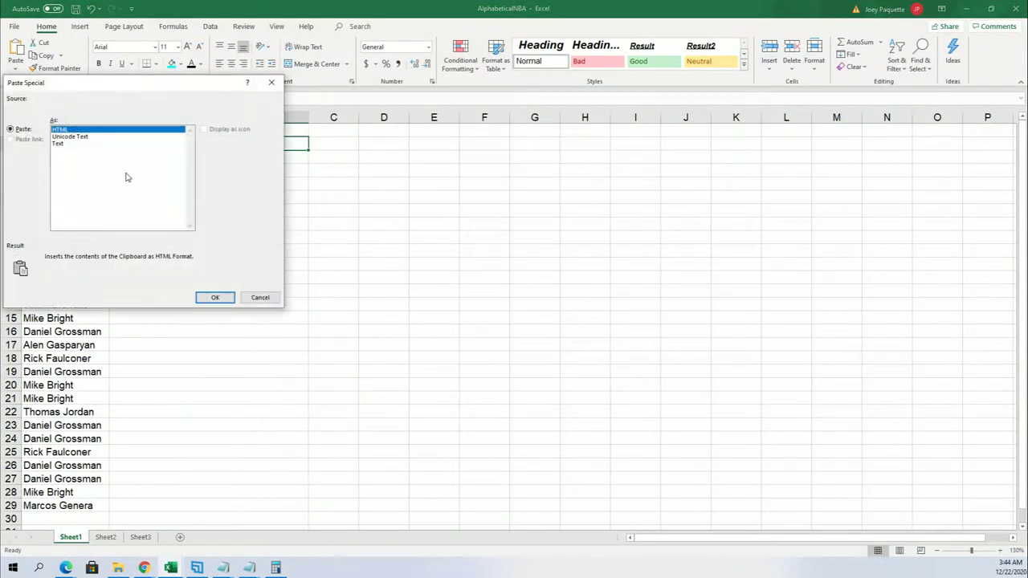
left_click(57, 144)
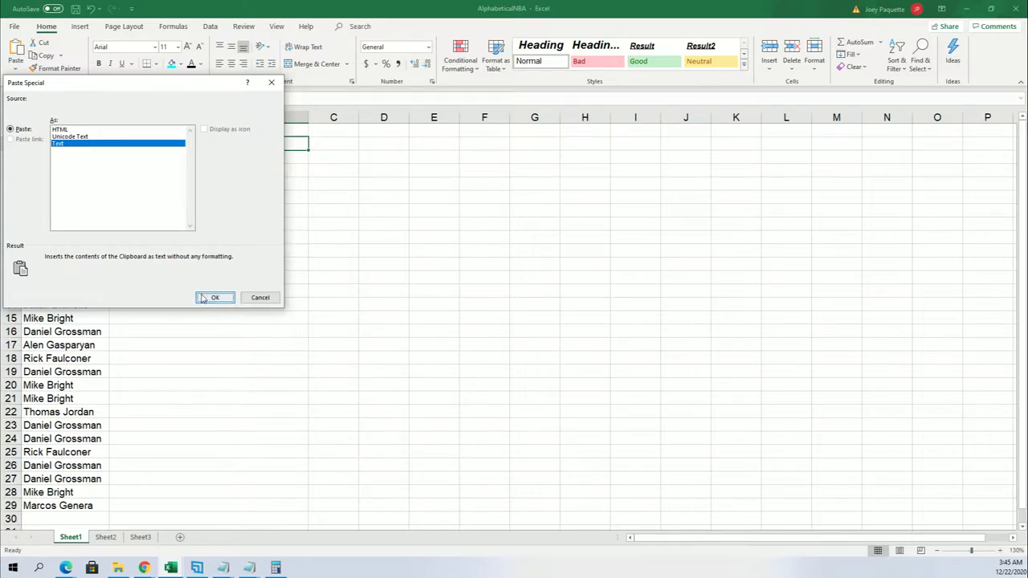
left_click(217, 296)
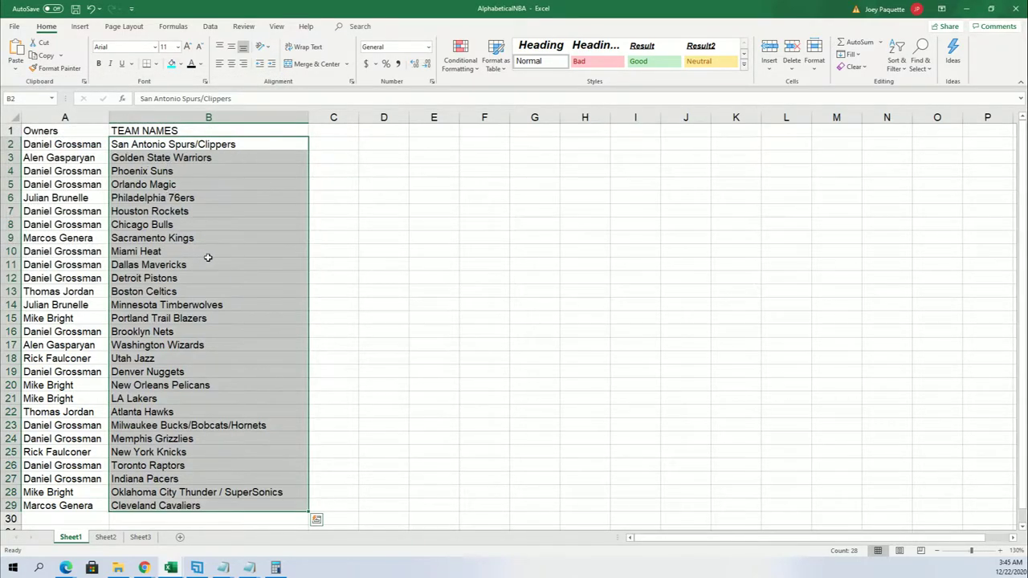
Review owner-team pairings such as Wizards, Pelicans, Lakers, Grizzlies and Knicks
left_click(98, 254)
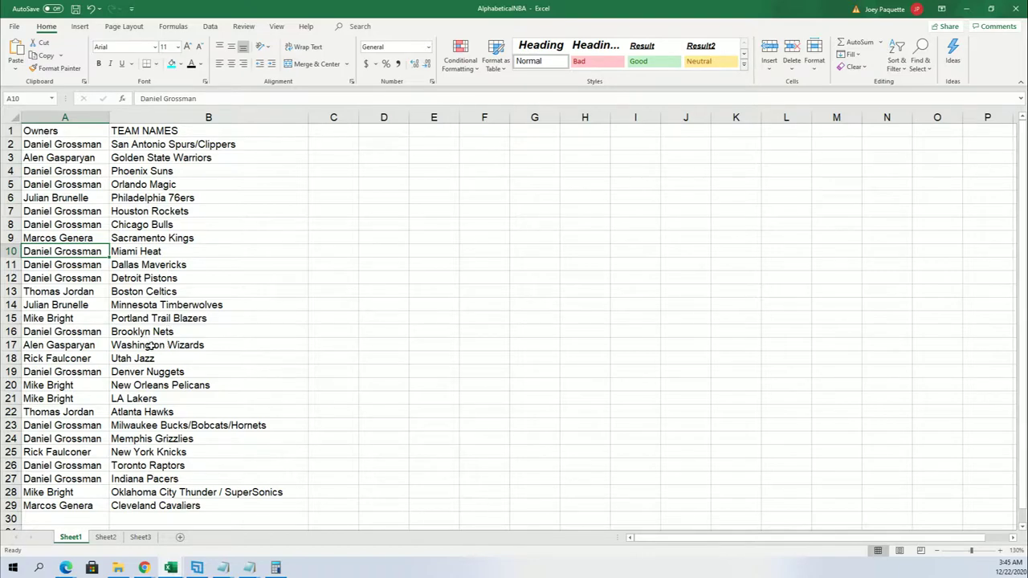
left_click(107, 346)
left_click(117, 346)
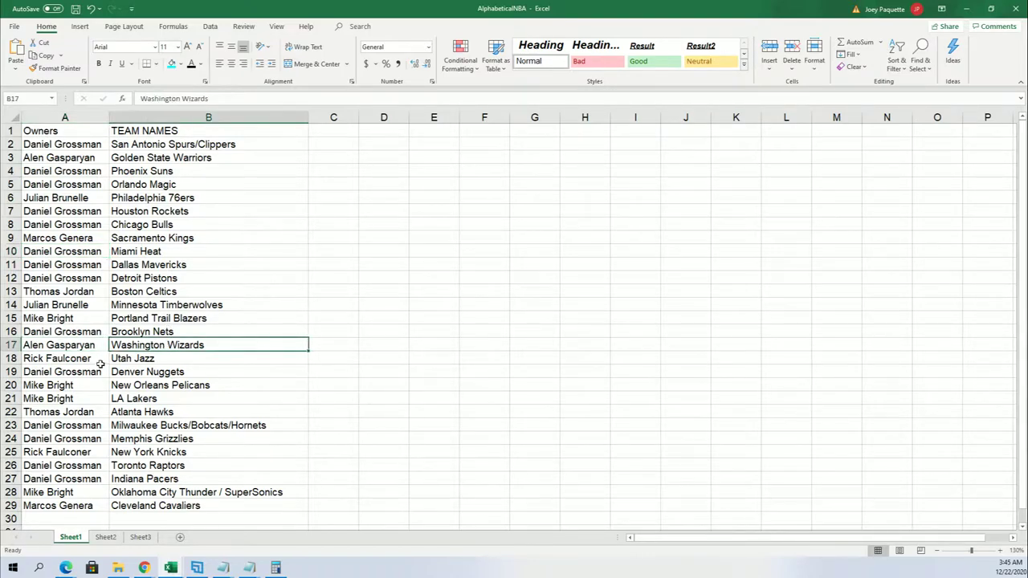
left_click(132, 386)
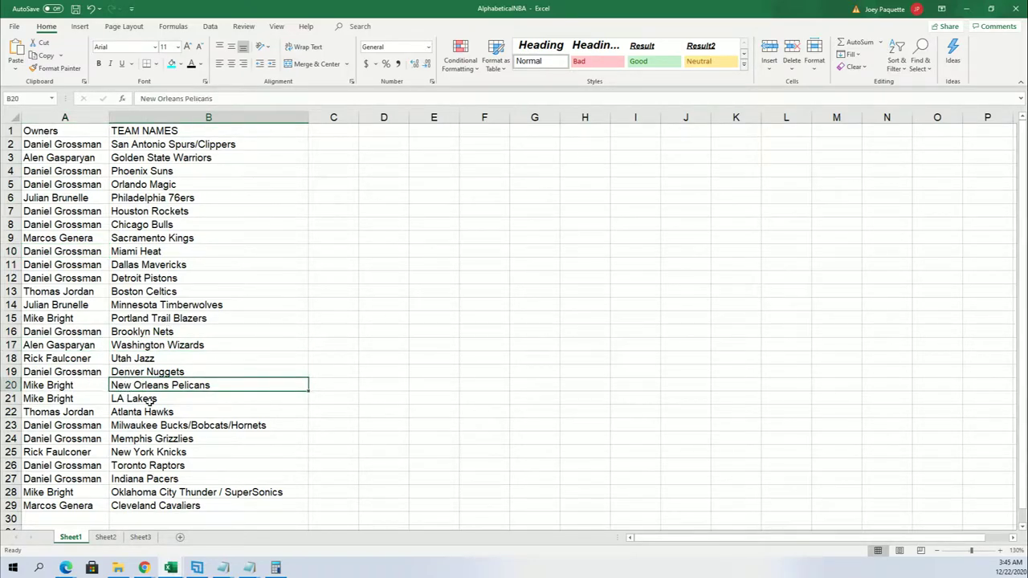
left_click(117, 399)
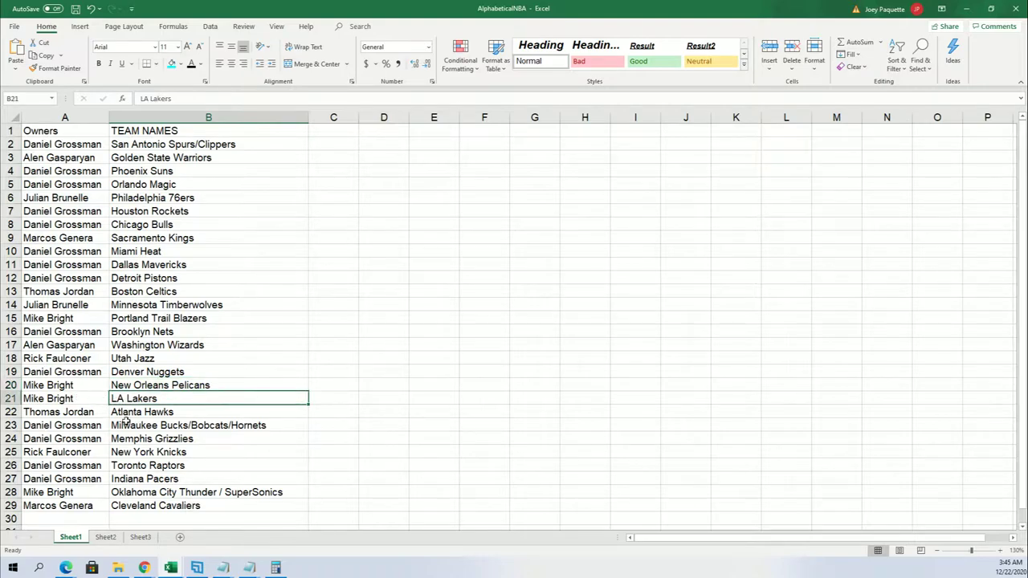
left_click(136, 439)
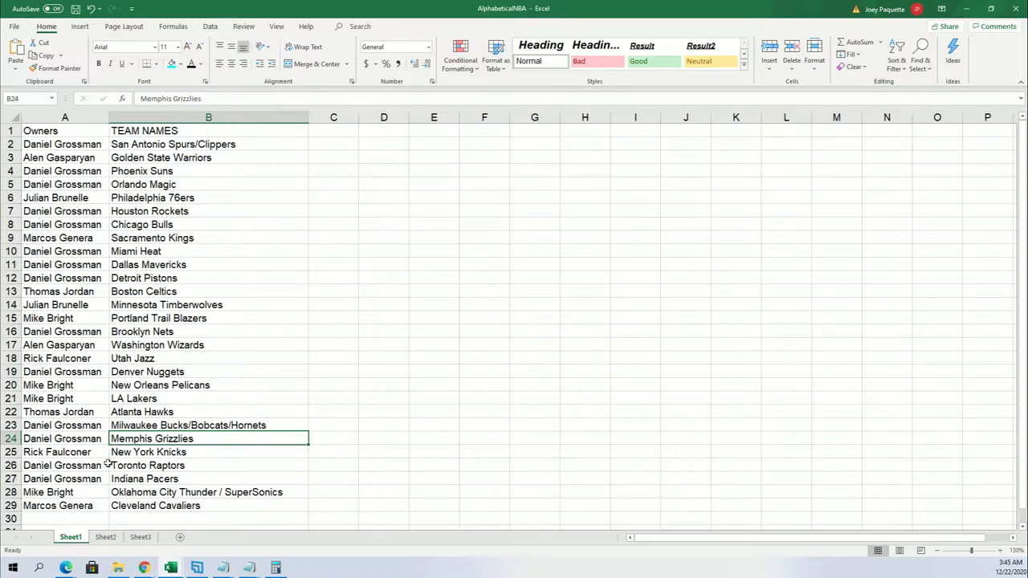
left_click(74, 454)
left_click(117, 452)
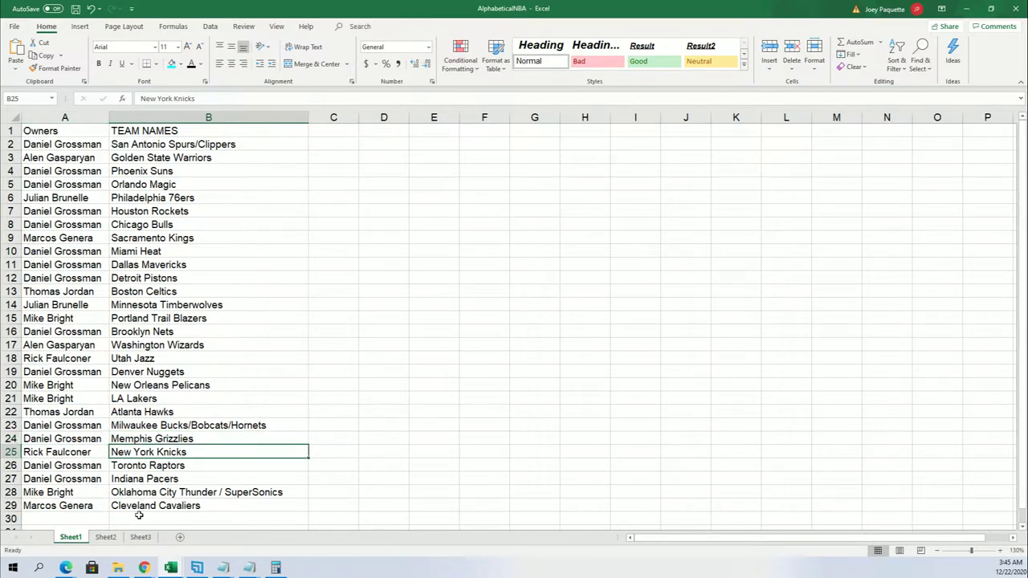
Sort B2:B29 A to Z, expanding the selection so owners stay with their teams
mouse_move(136, 147)
left_mouse_down()
mouse_move(173, 361)
mouse_move(184, 519)
left_mouse_up()
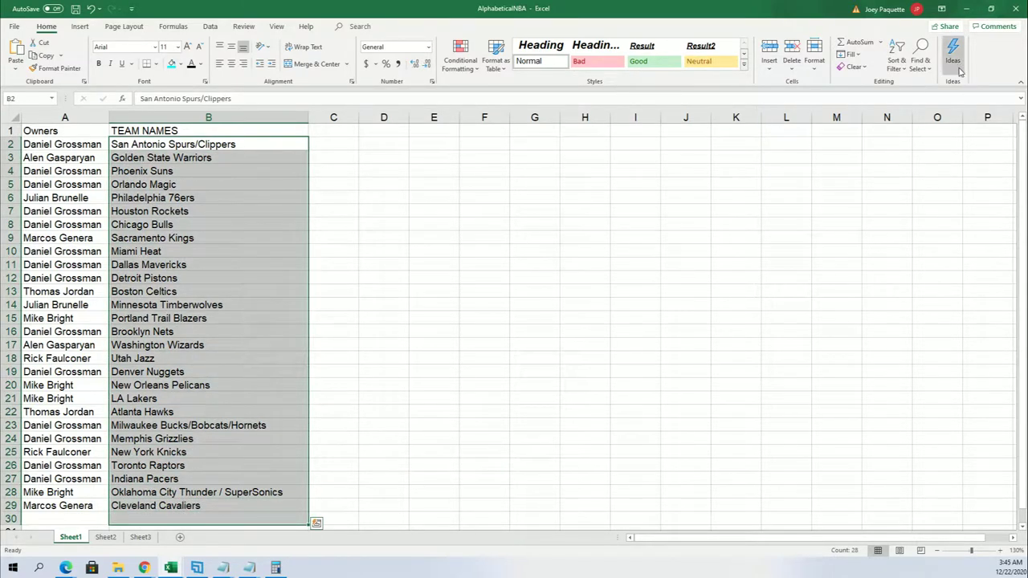
left_click(898, 68)
left_click(905, 87)
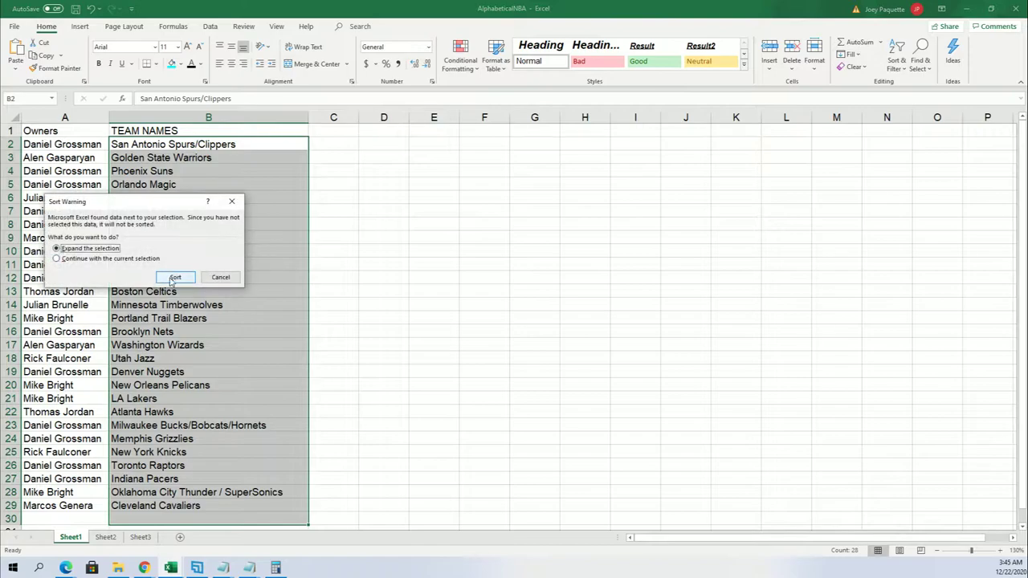
left_click(175, 277)
left_click(549, 358)
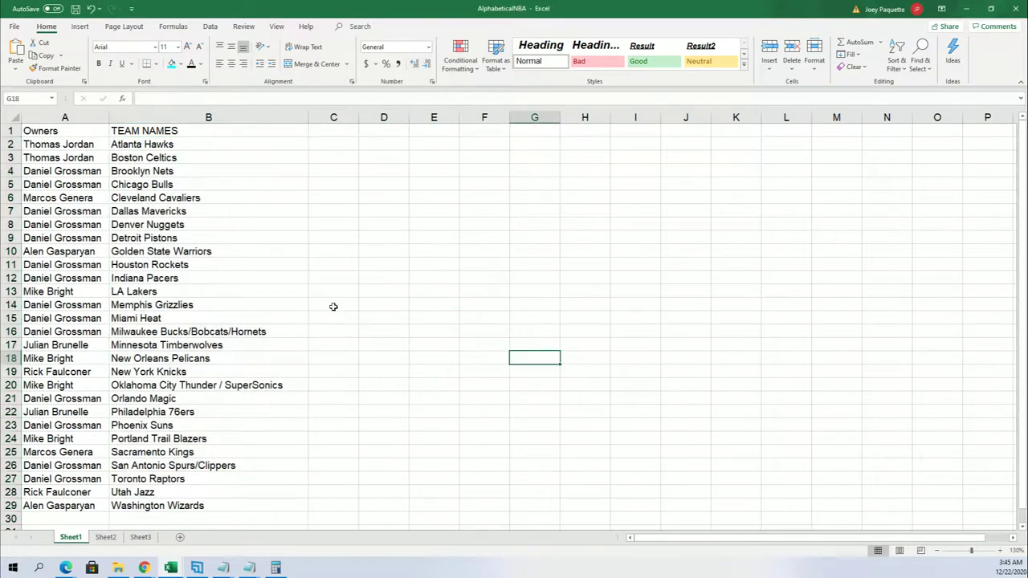